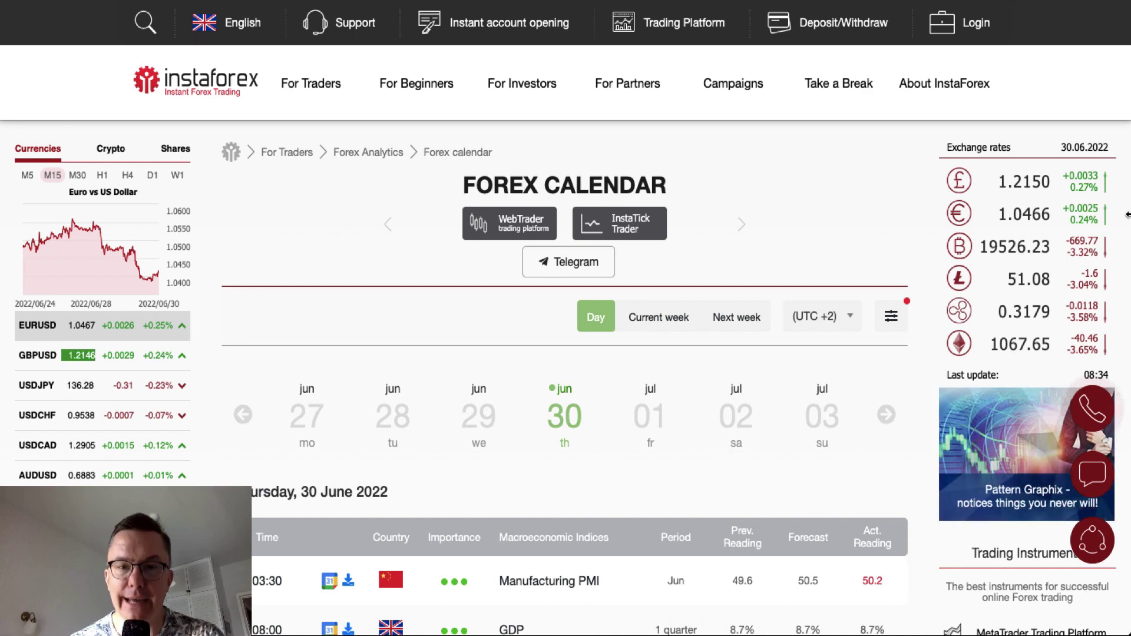
# Step: Scroll the Forex Calendar down to the table of 30.06.2022 economic events with their readings
pyautogui.scroll(-8, 1127, 214)
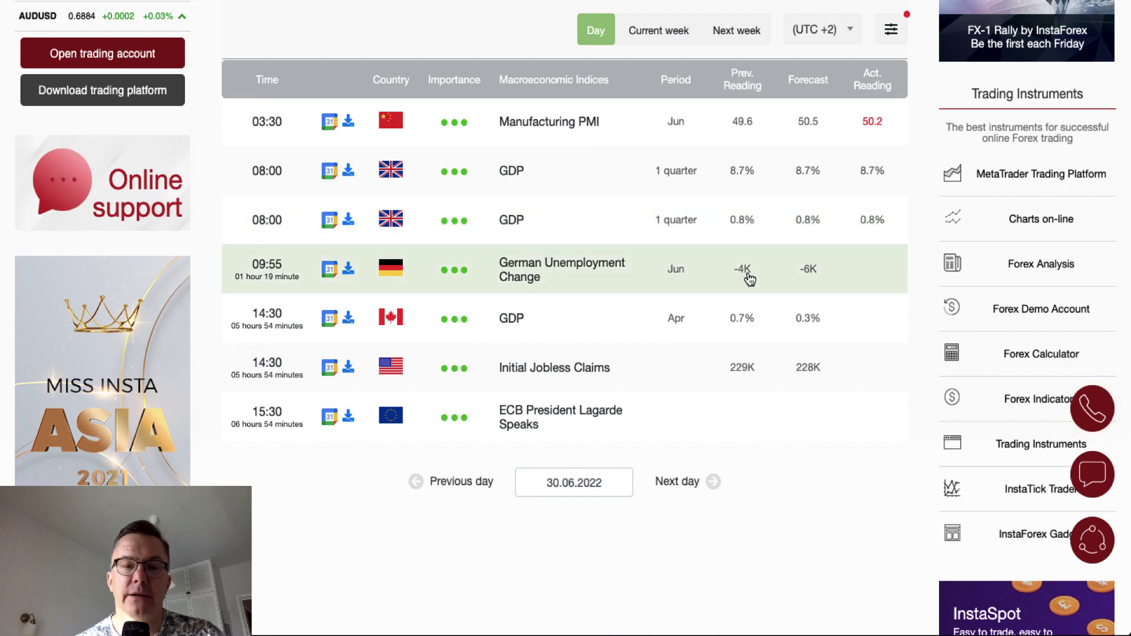
# Step: Scroll further to China's Manufacturing PMI: actual 50.2 against a 50.5 forecast
pyautogui.scroll(-3, 747, 278)
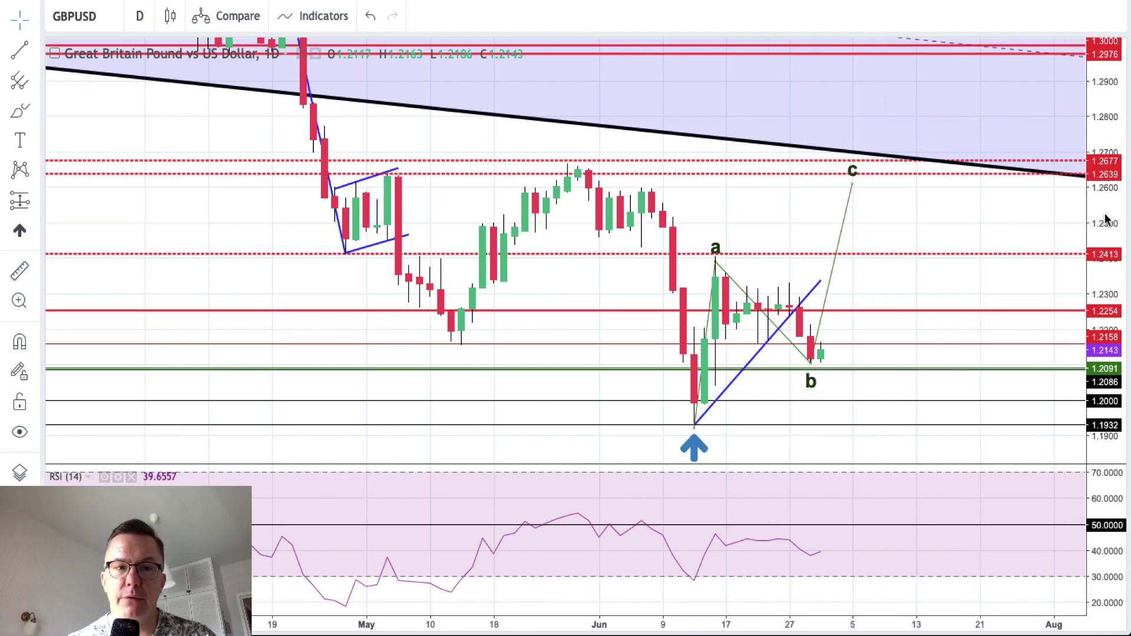
# Step: Lift point a of the green abc wave onto the 16 June GBPUSD high near 1.2405
pyautogui.moveTo(1106, 219); pyautogui.dragTo(1116, 184)
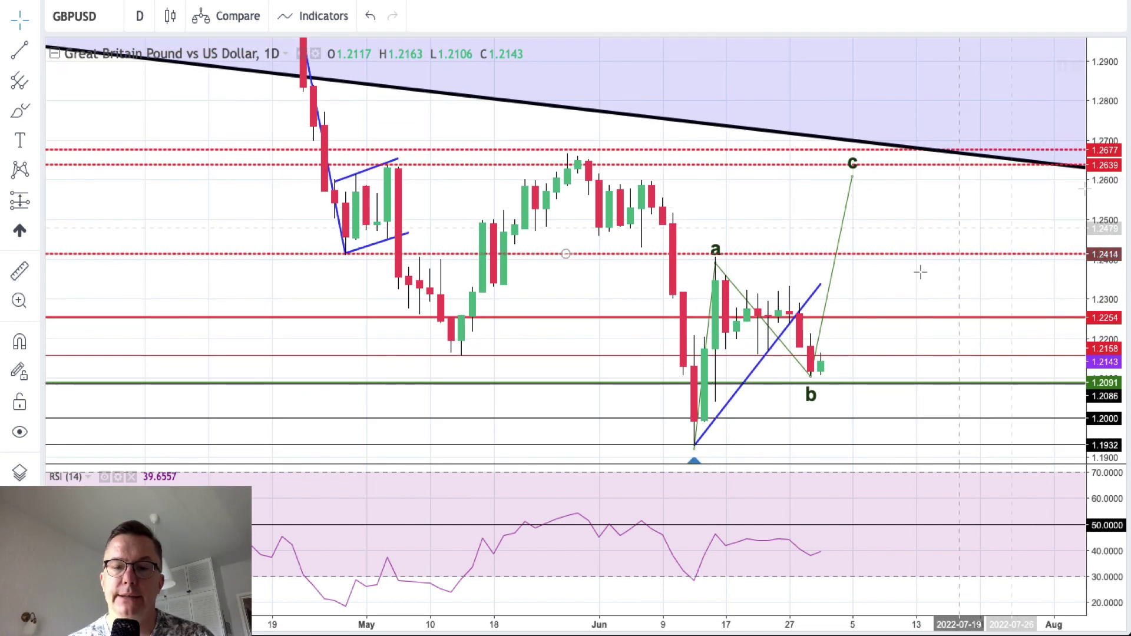
pyautogui.click(719, 265)
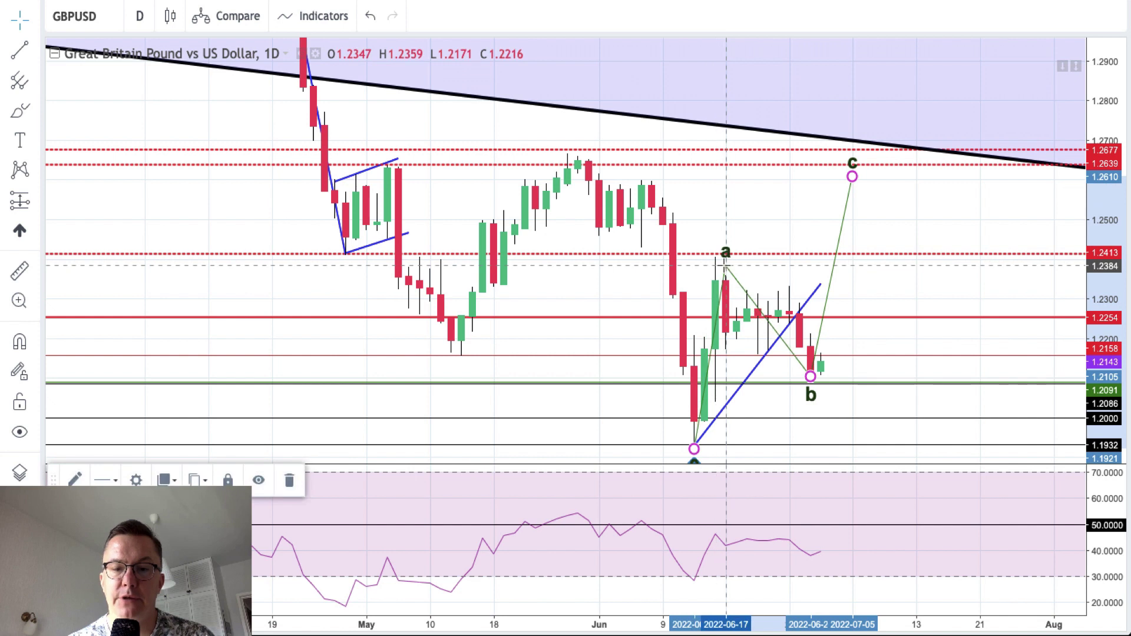
pyautogui.moveTo(716, 259); pyautogui.dragTo(716, 255)
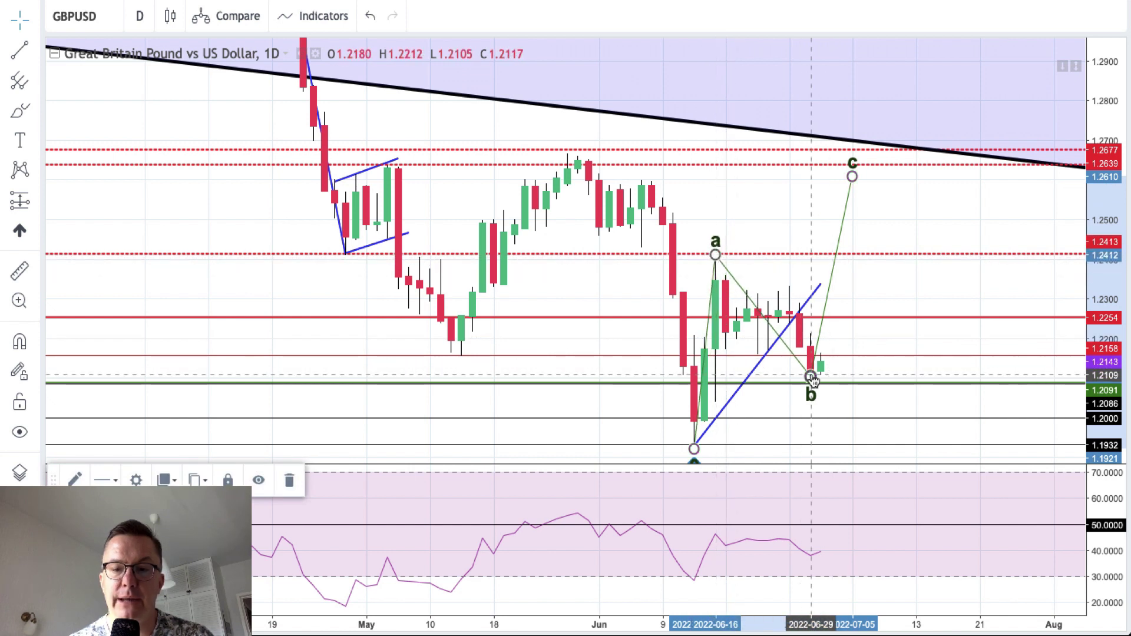
pyautogui.moveTo(1018, 336)
pyautogui.mouseDown()
pyautogui.moveTo(1033, 326)
pyautogui.moveTo(1036, 261)
pyautogui.mouseUp()
pyautogui.click(612, 591)
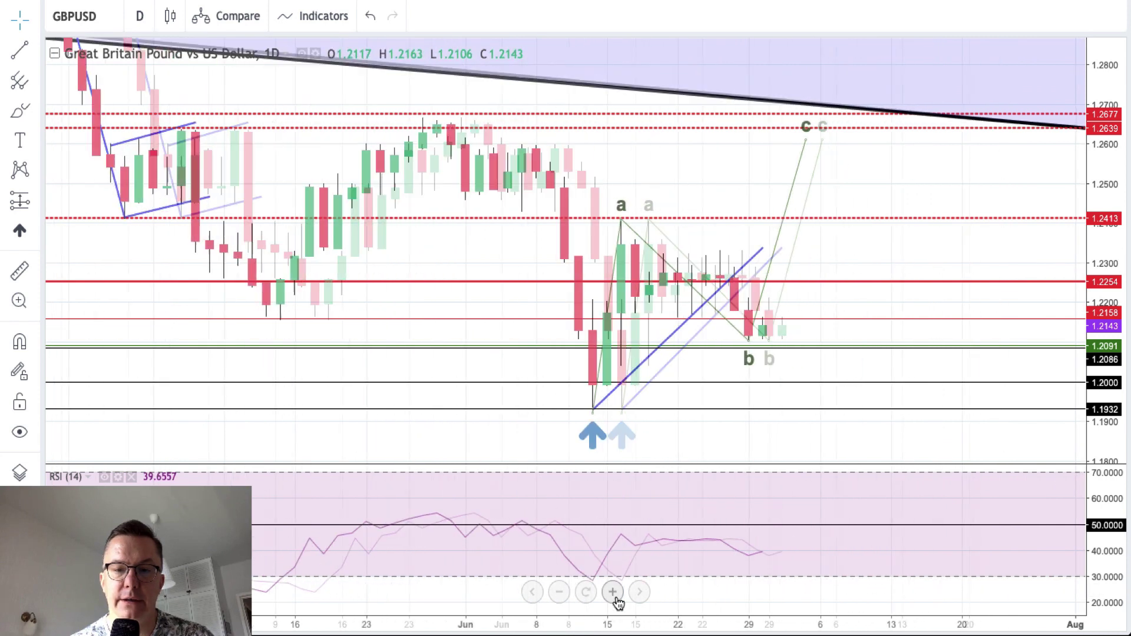
pyautogui.moveTo(809, 265); pyautogui.dragTo(965, 182)
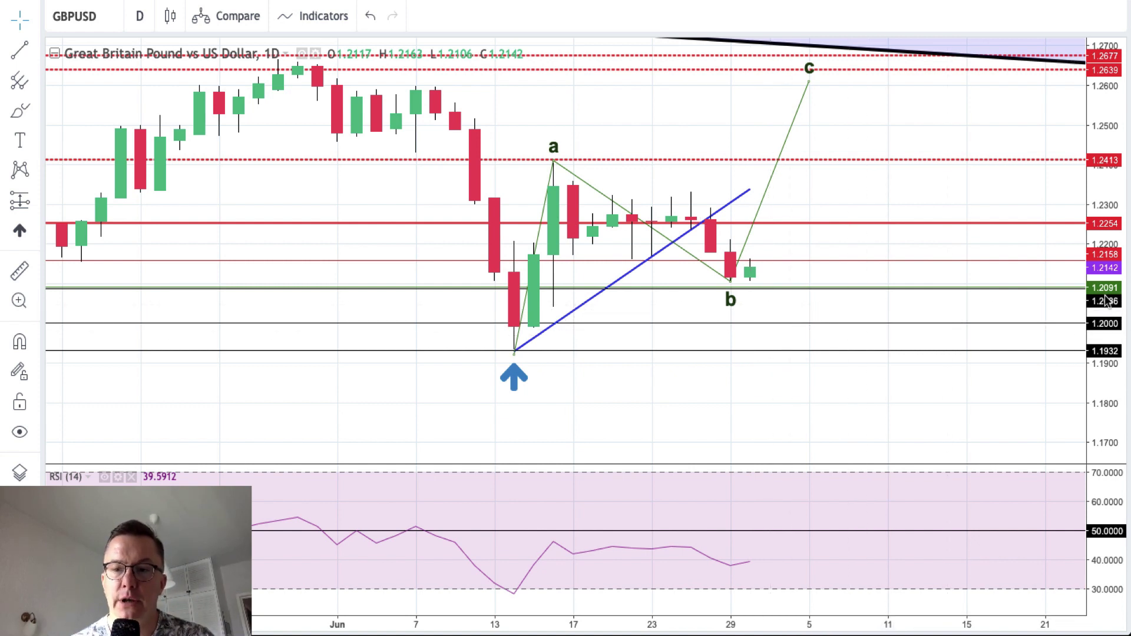
# Step: Lower abc point b to about 1.2086 and extend the blue trend line into early July
pyautogui.moveTo(730, 281)
pyautogui.mouseDown()
pyautogui.moveTo(739, 325)
pyautogui.moveTo(790, 258)
pyautogui.moveTo(826, 121)
pyautogui.moveTo(744, 344)
pyautogui.moveTo(746, 302)
pyautogui.moveTo(733, 302)
pyautogui.mouseUp()
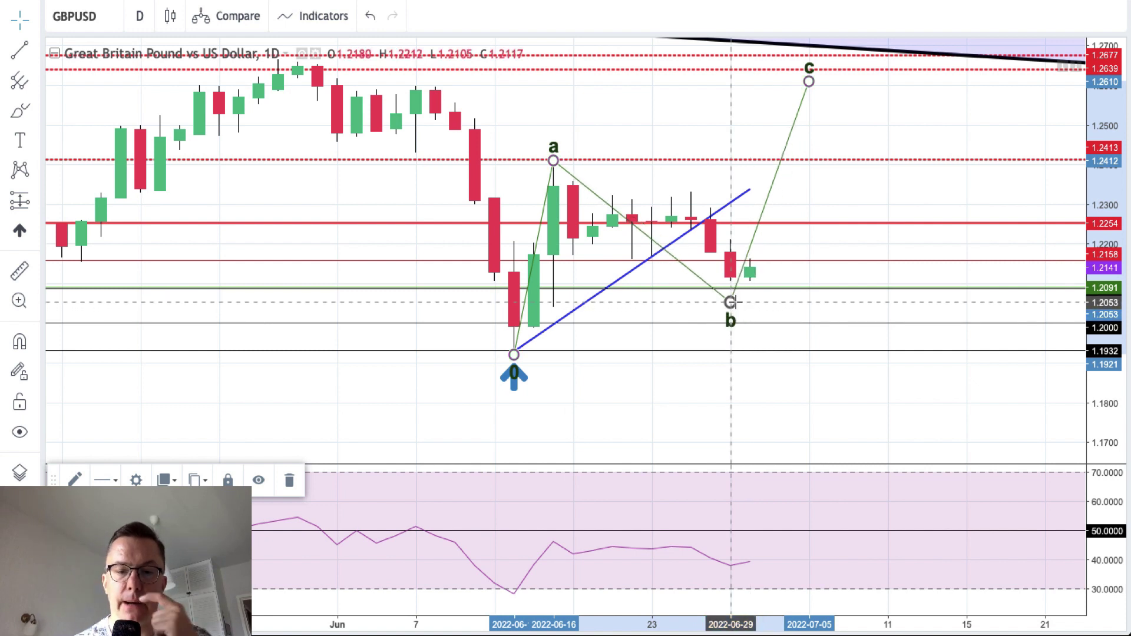
pyautogui.click(719, 379)
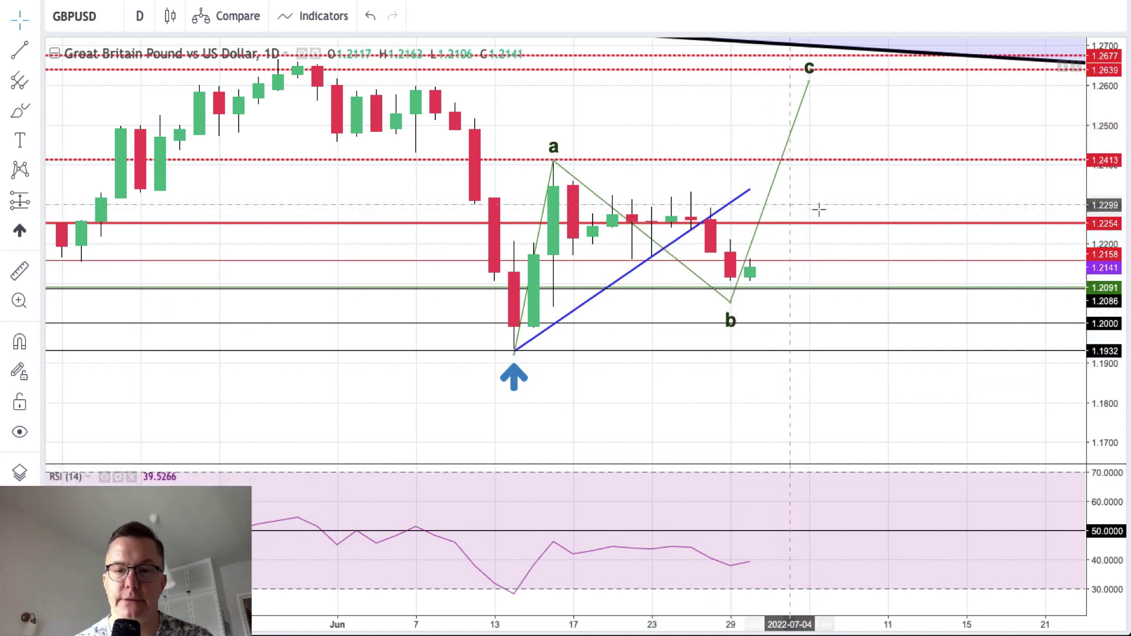
pyautogui.moveTo(750, 190); pyautogui.dragTo(825, 135)
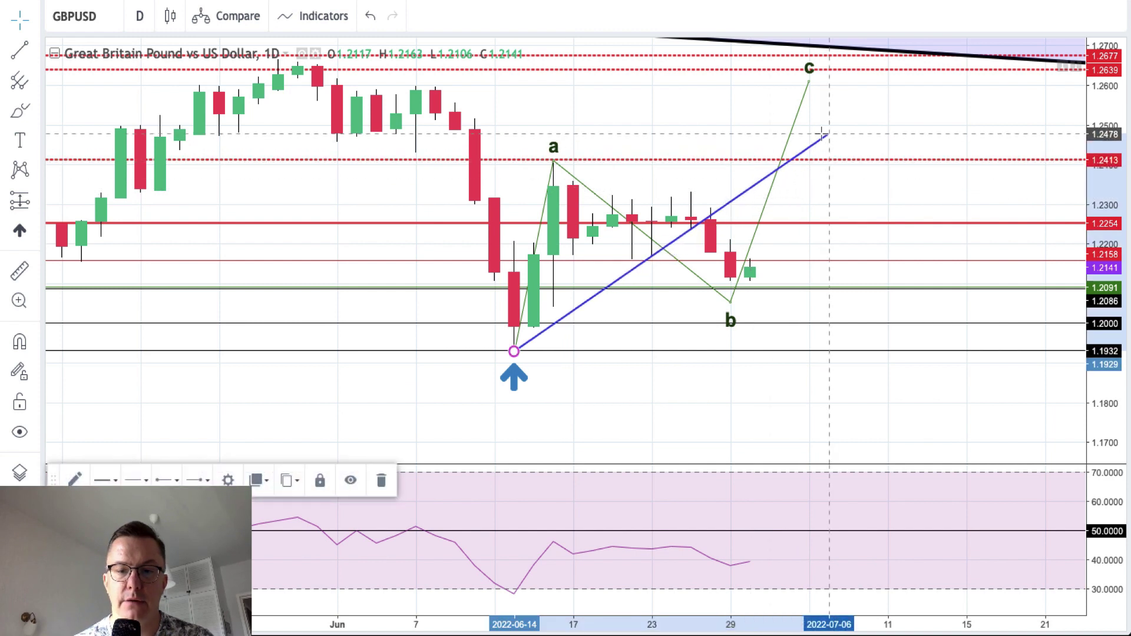
pyautogui.click(834, 210)
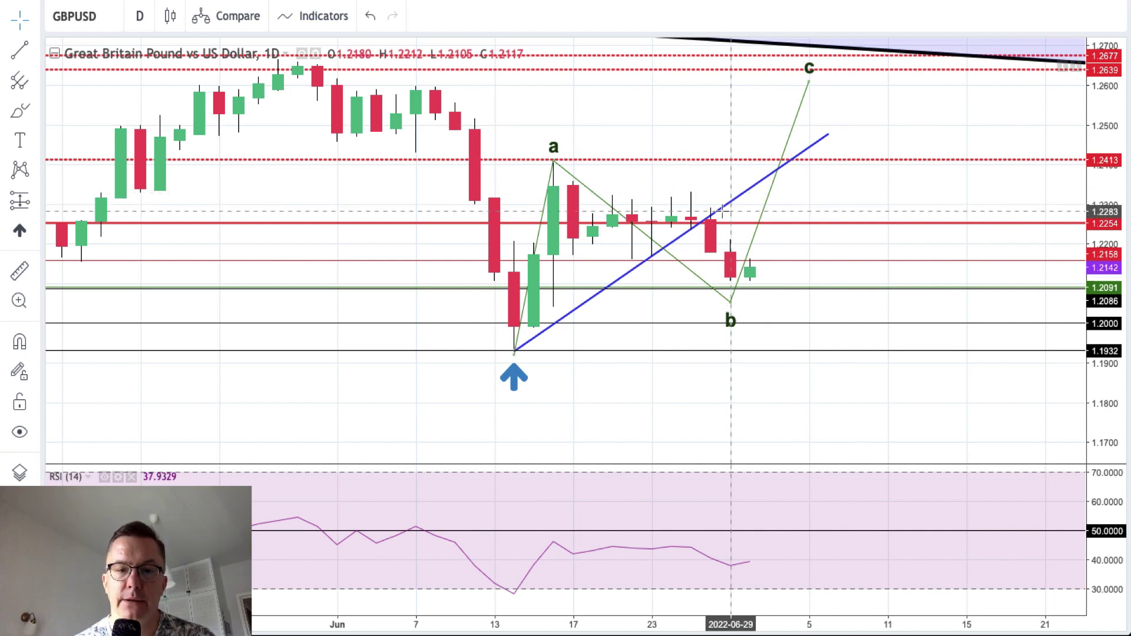
# Step: Move the thin 1.2163 horizontal line up to 1.2322
pyautogui.click(781, 264)
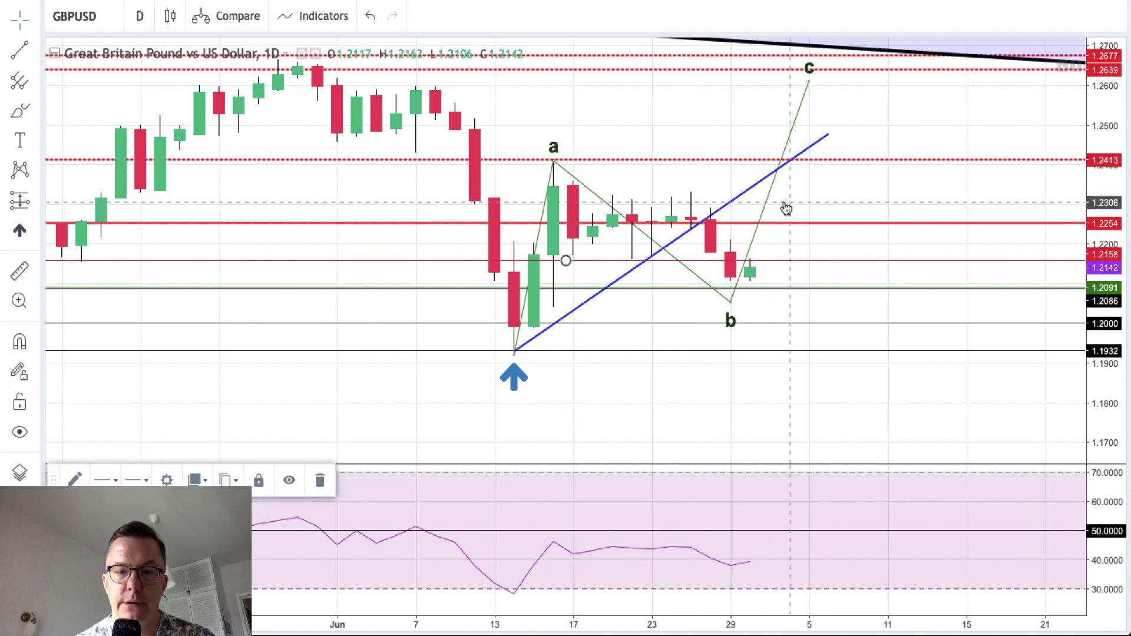
pyautogui.moveTo(648, 257); pyautogui.dragTo(575, 196)
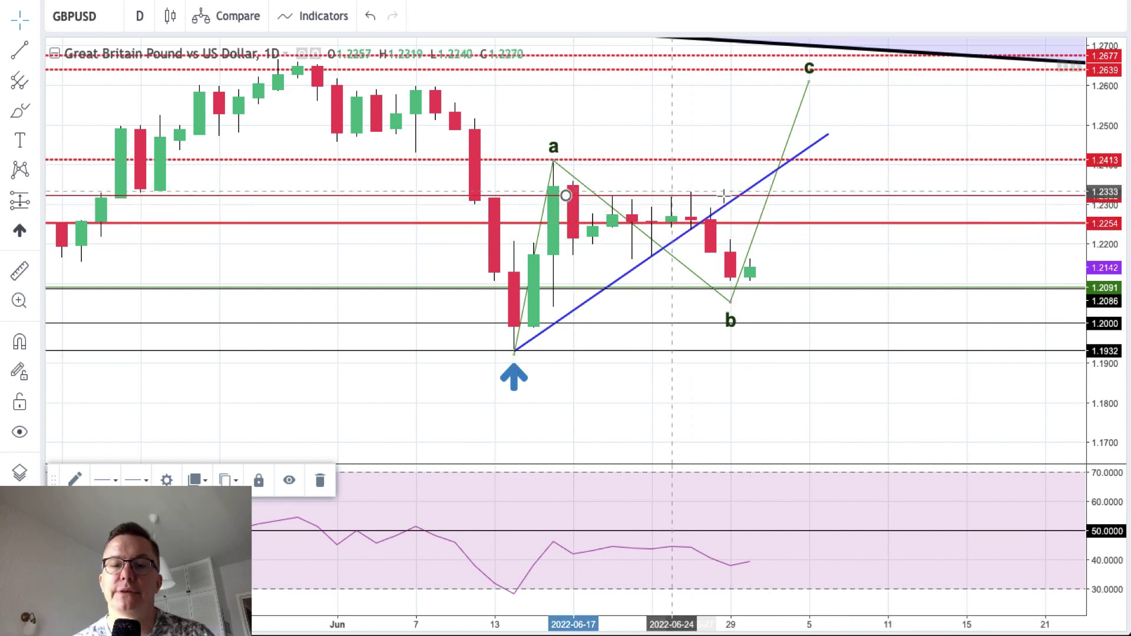
pyautogui.click(644, 186)
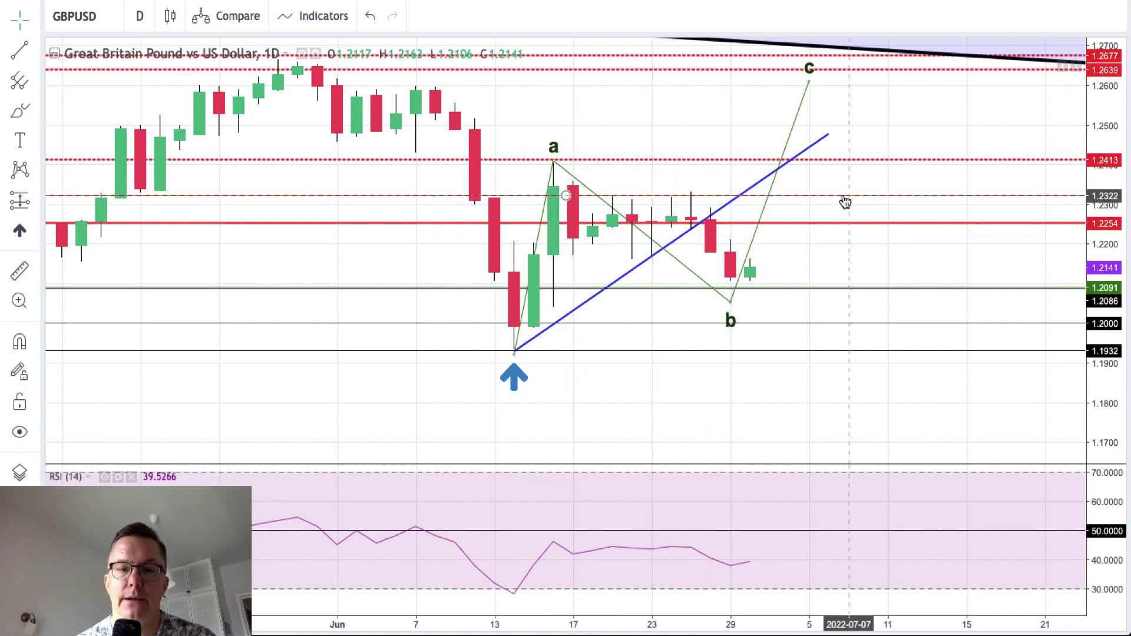
pyautogui.moveTo(1096, 144); pyautogui.dragTo(1096, 144)
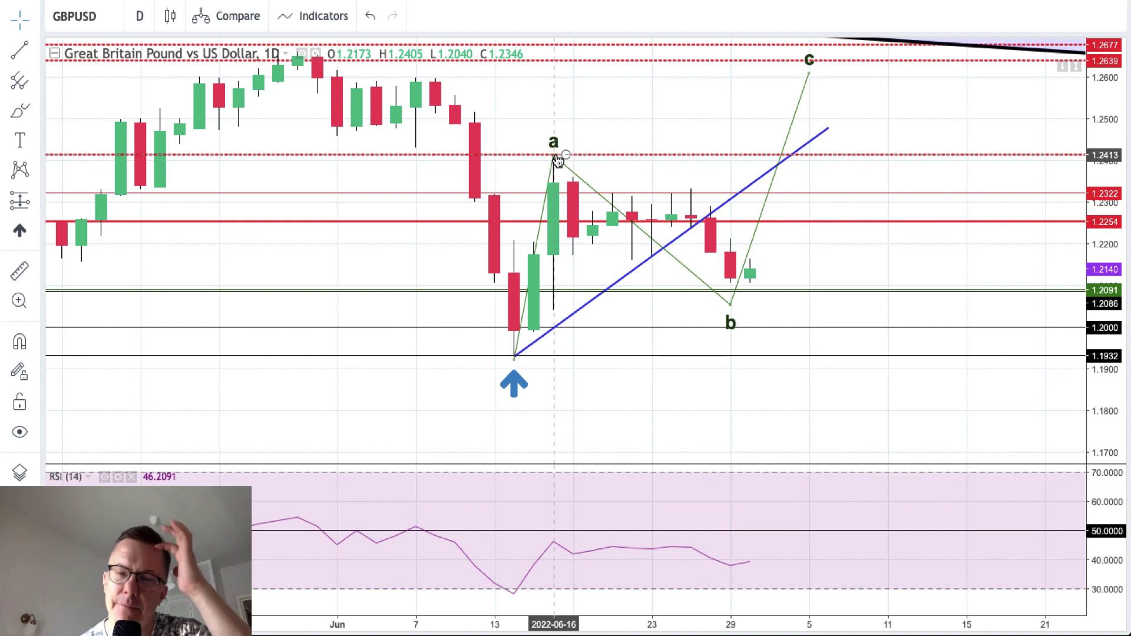
# Step: Change the chart symbol from GBPUSD to GBPJPY and frame its daily candles
pyautogui.click(117, 13)
pyautogui.press('BackSpace')
pyautogui.press('BackSpace')
pyautogui.press('BackSpace')
pyautogui.write('JPY')
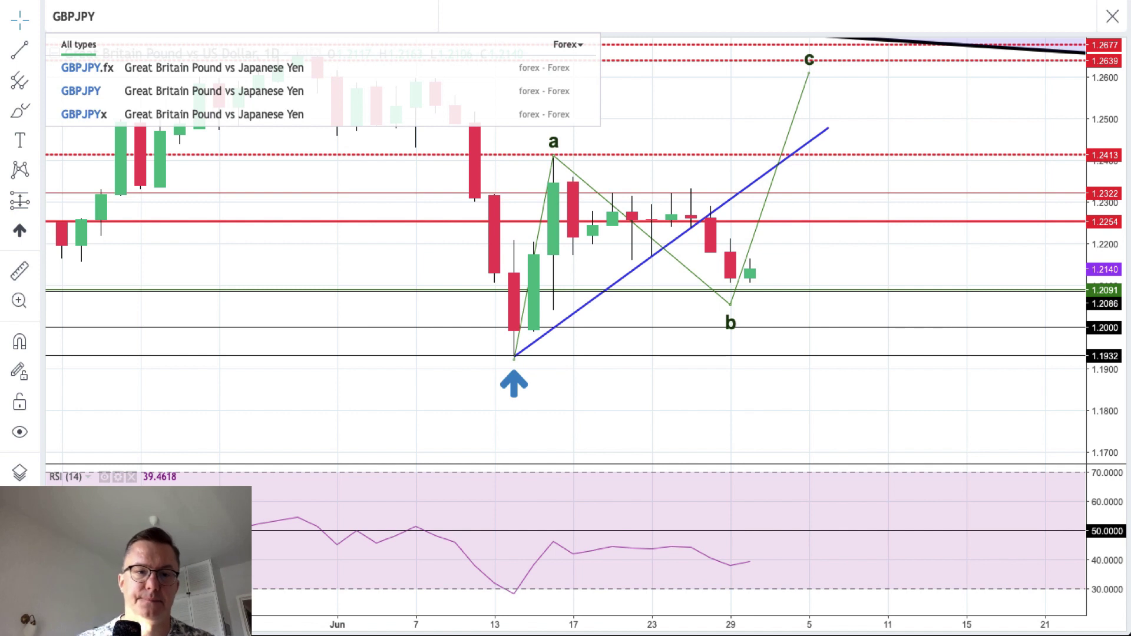
pyautogui.press('Return')
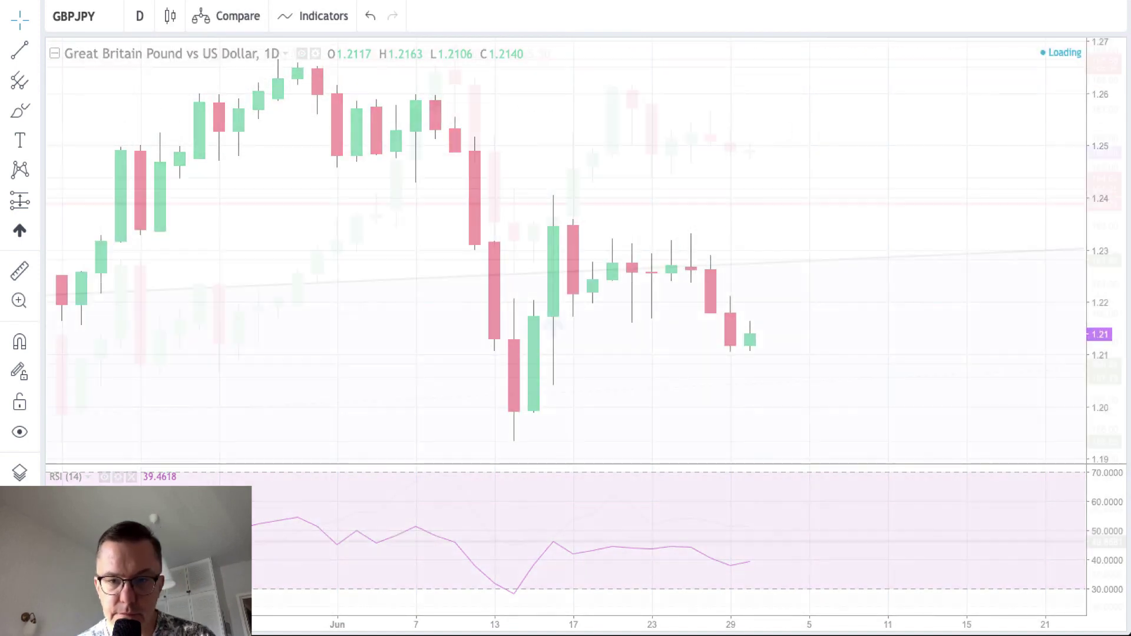
pyautogui.moveTo(1105, 112); pyautogui.dragTo(1106, 120)
pyautogui.moveTo(897, 119); pyautogui.dragTo(923, 165)
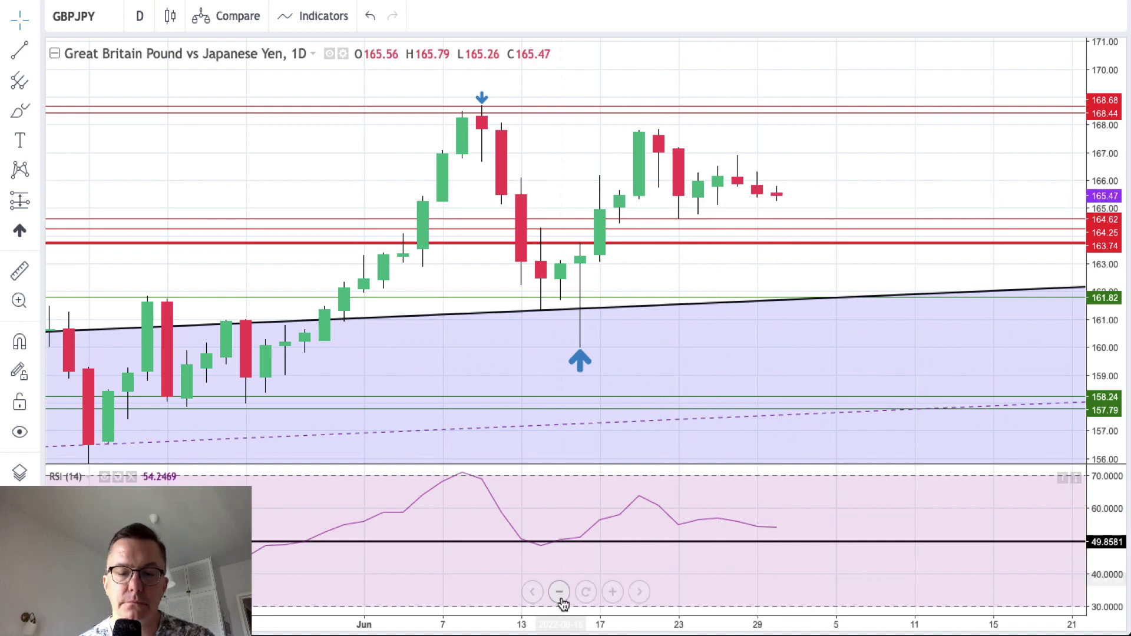
# Step: Zoom out to November and move the channel's start to the early-March low
pyautogui.click(560, 600)
pyautogui.click(561, 600)
pyautogui.click(558, 595)
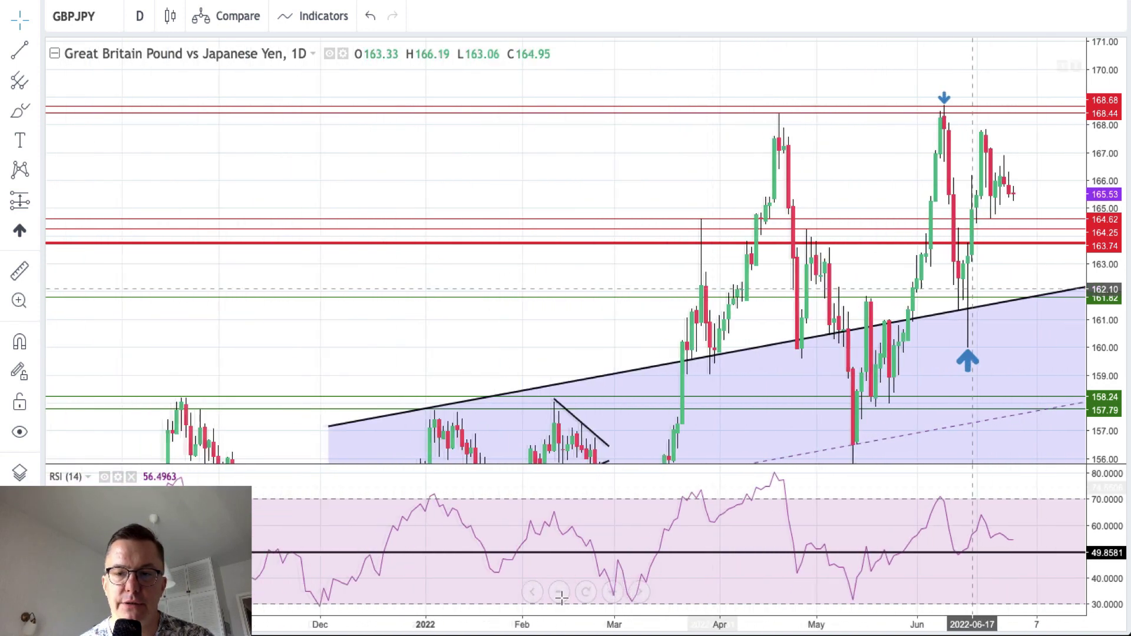
pyautogui.moveTo(1112, 149); pyautogui.dragTo(1043, 178)
pyautogui.moveTo(1114, 89); pyautogui.dragTo(1112, 97)
pyautogui.moveTo(1037, 124); pyautogui.dragTo(989, 92)
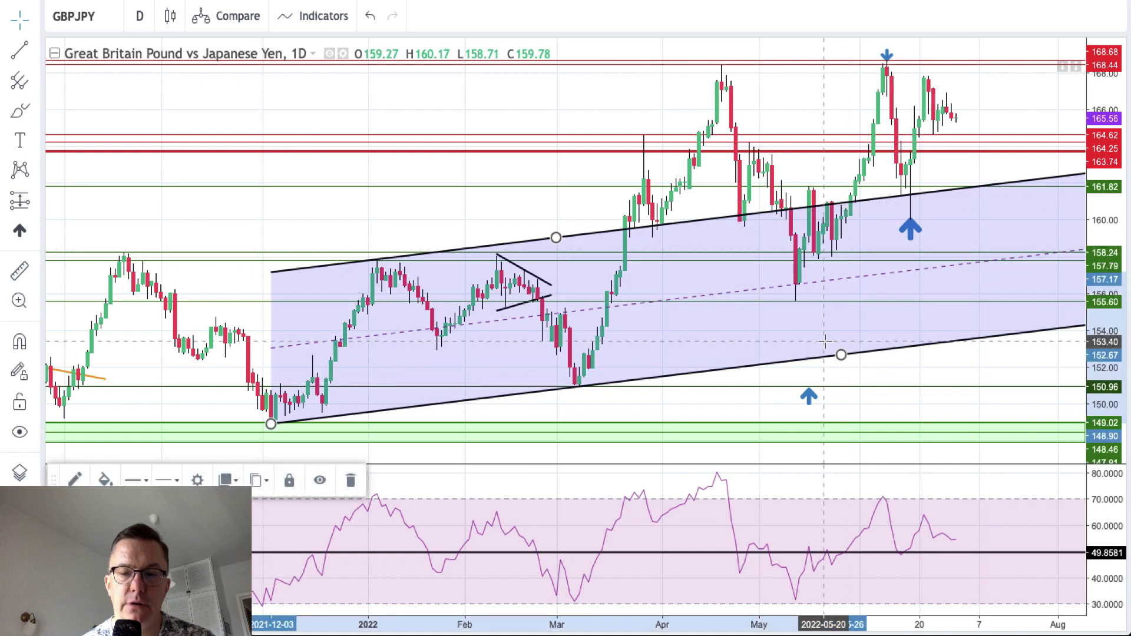
pyautogui.moveTo(841, 354); pyautogui.dragTo(797, 300)
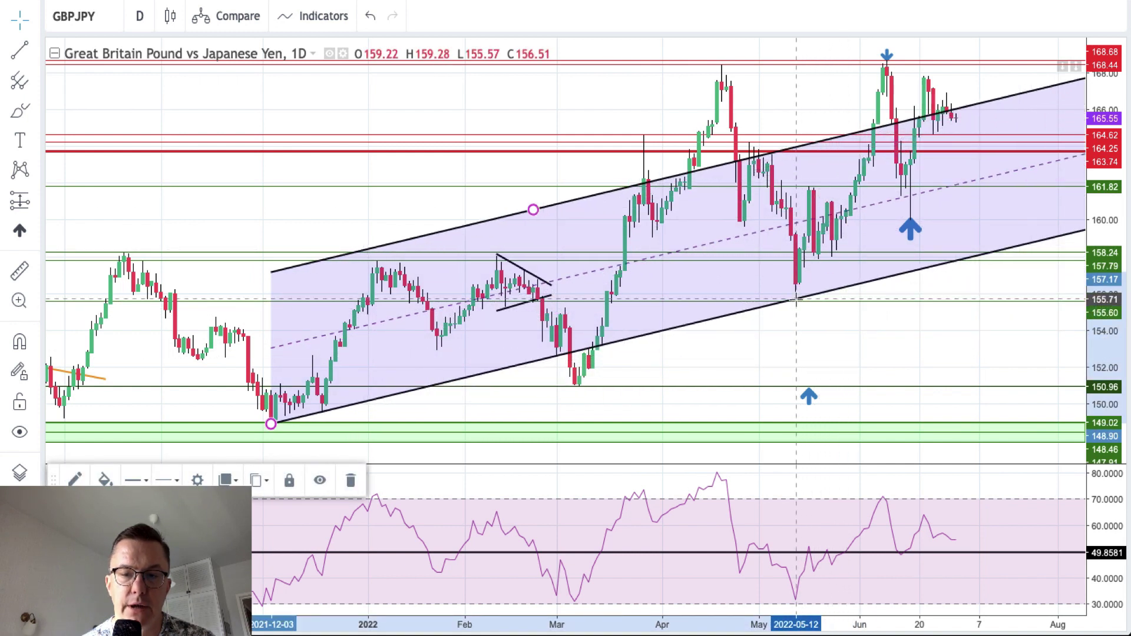
pyautogui.moveTo(271, 425); pyautogui.dragTo(576, 389)
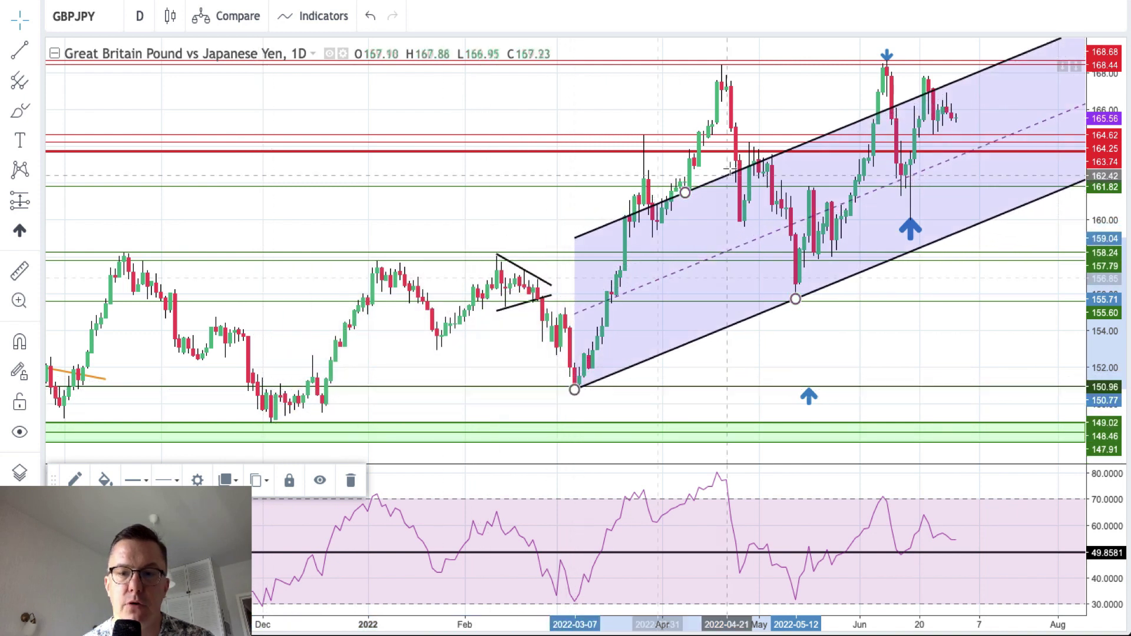
# Step: Raise the channel's upper edge to the April high, then fit prices up to 170
pyautogui.moveTo(685, 186); pyautogui.dragTo(728, 60)
pyautogui.click(728, 62)
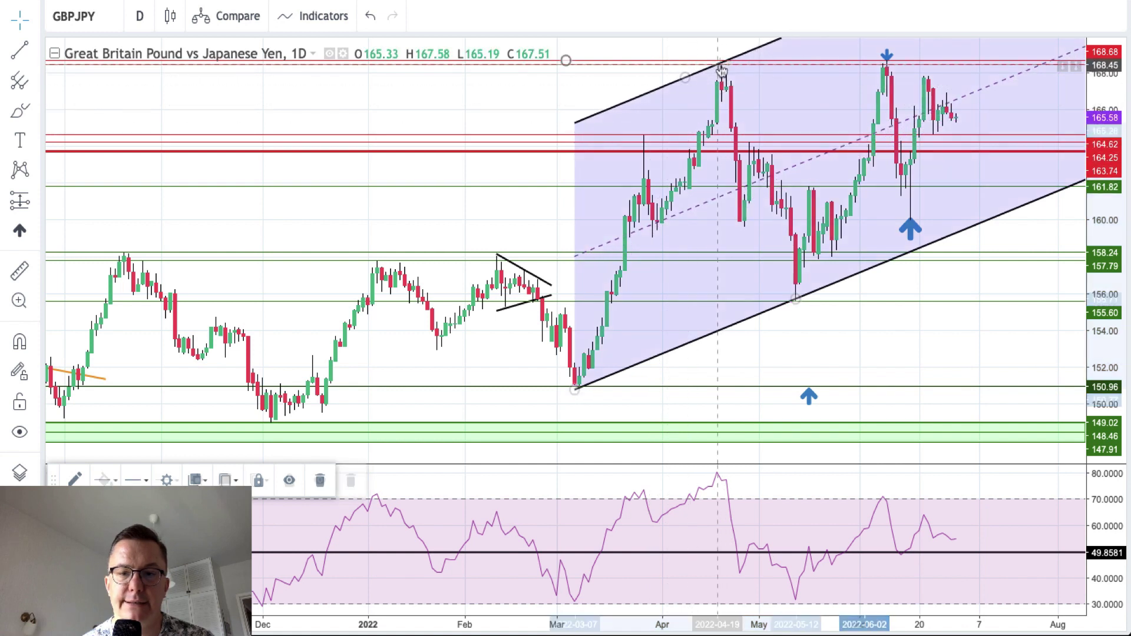
pyautogui.moveTo(576, 390); pyautogui.dragTo(581, 390)
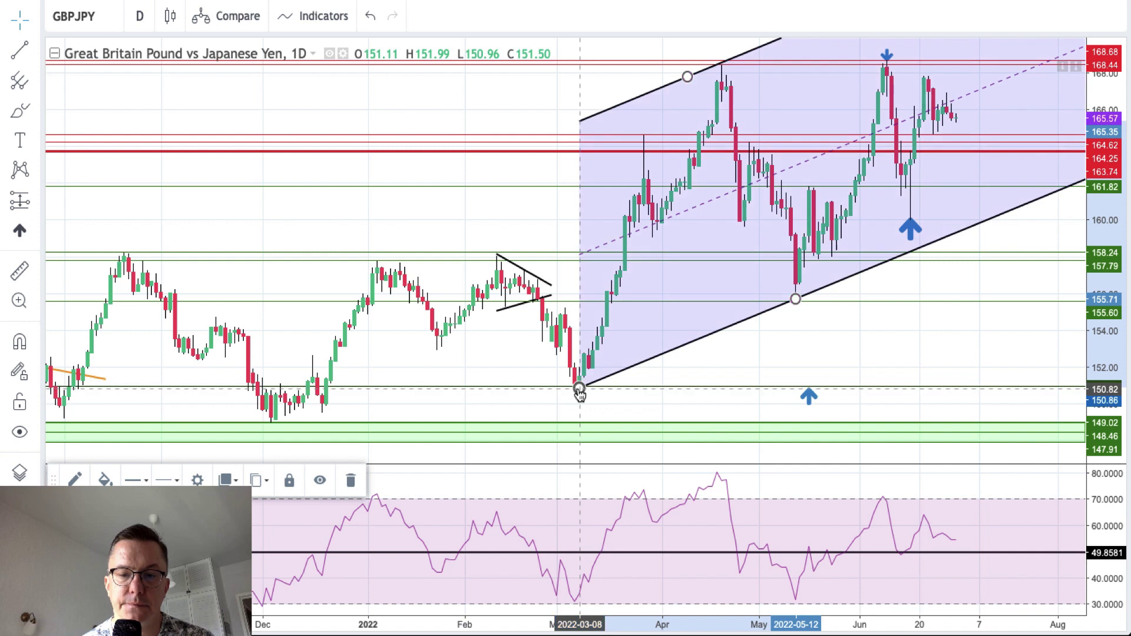
pyautogui.click(833, 349)
pyautogui.click(801, 301)
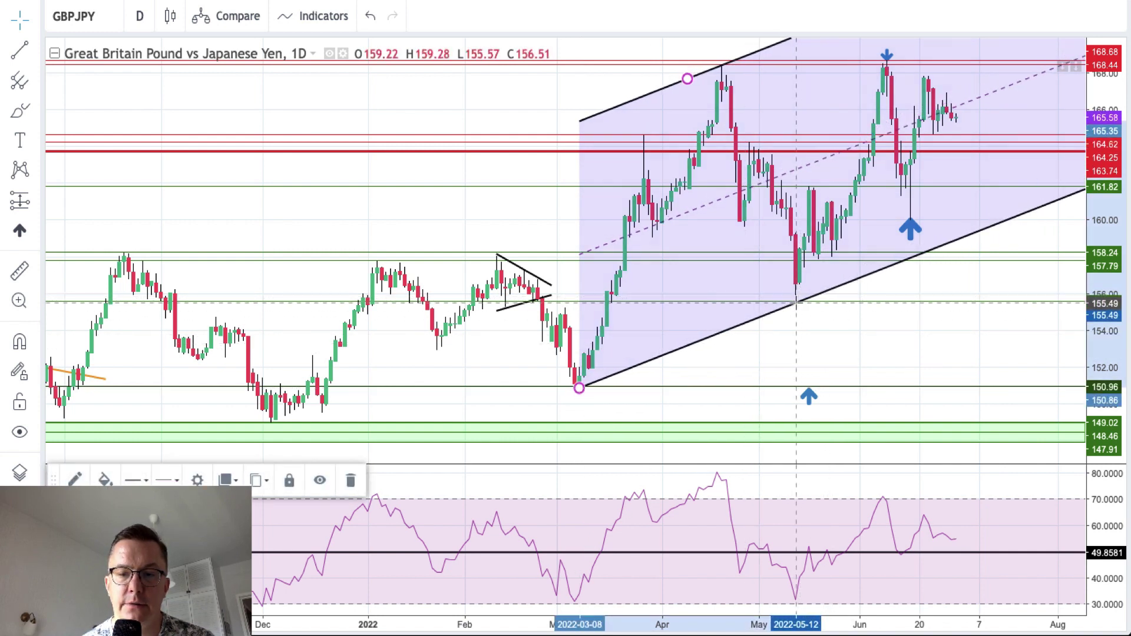
pyautogui.click(833, 335)
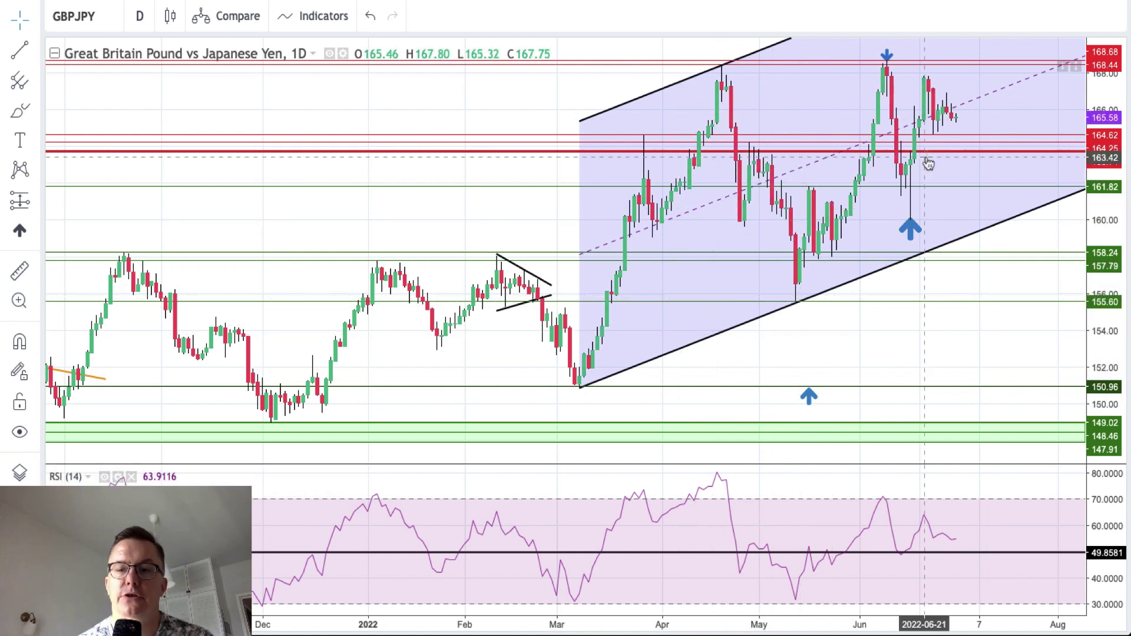
pyautogui.moveTo(1113, 209); pyautogui.dragTo(837, 272)
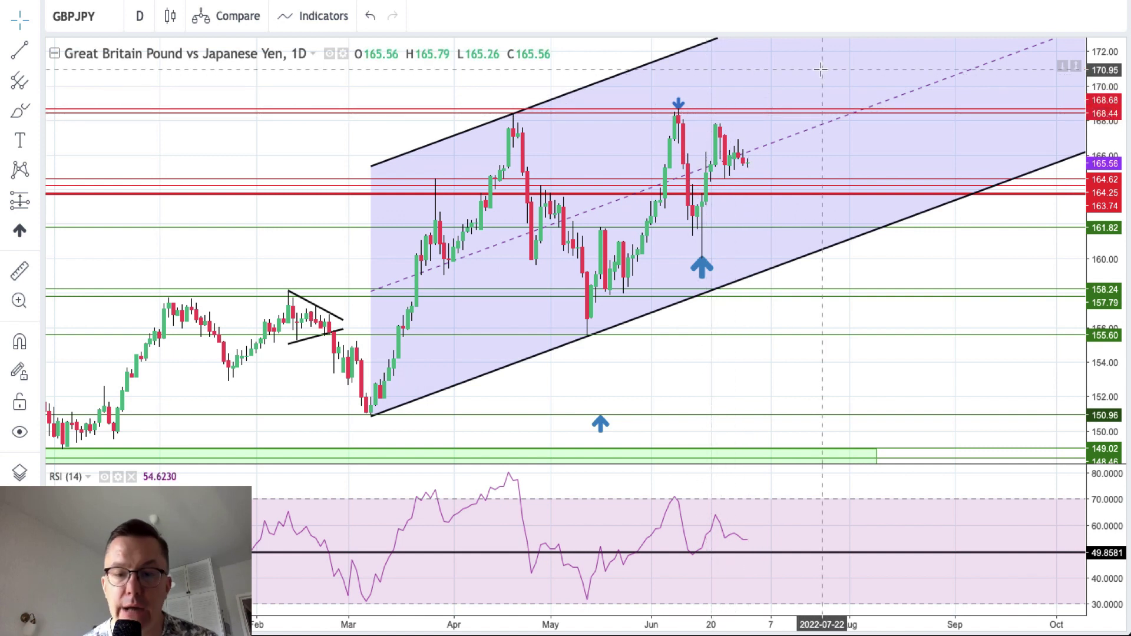
# Step: Switch the chart symbol to USDCAD
pyautogui.click(108, 18)
pyautogui.write('USDCAD')
pyautogui.press('Return')
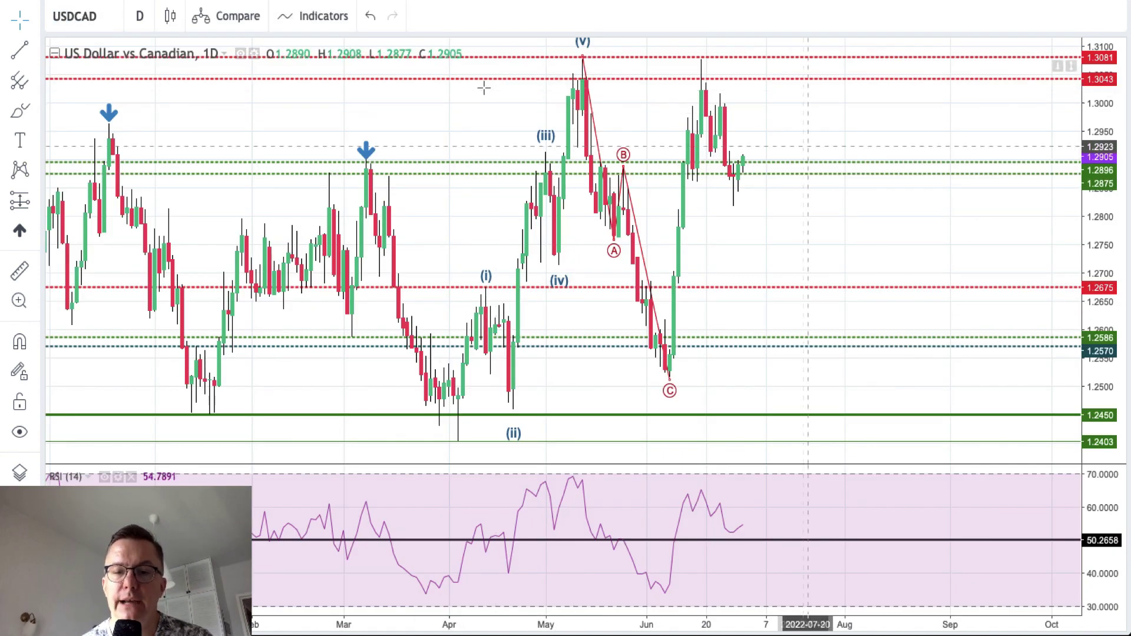
pyautogui.moveTo(1094, 111); pyautogui.dragTo(1095, 148)
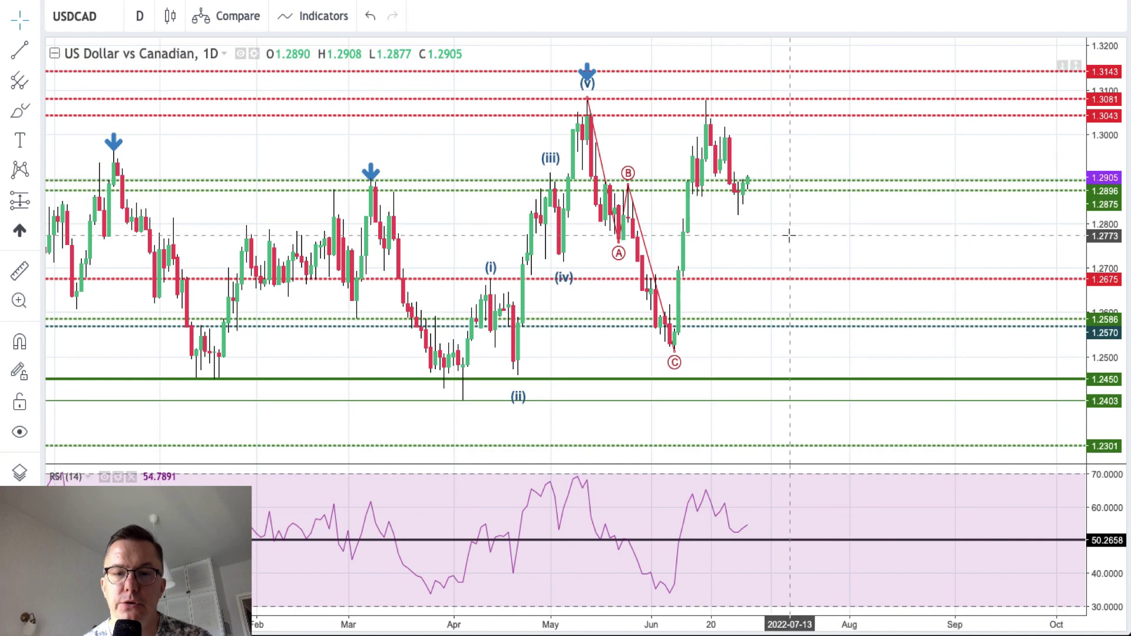
# Step: Delete the red A-B-C wave drawing and zoom in on the recent months
pyautogui.click(594, 152)
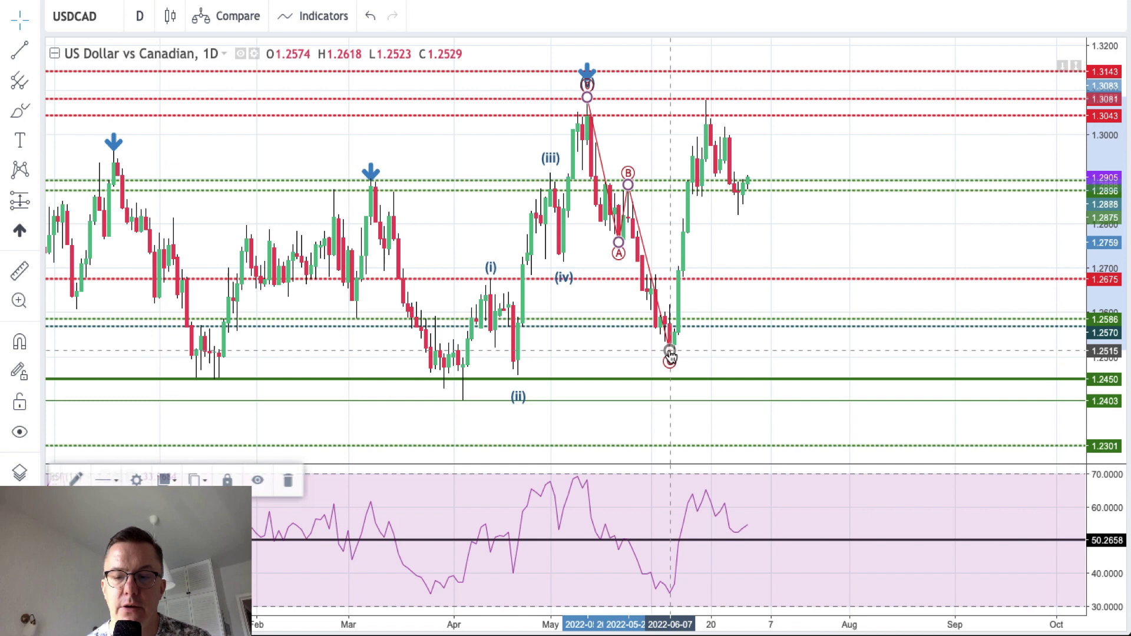
pyautogui.press('Delete')
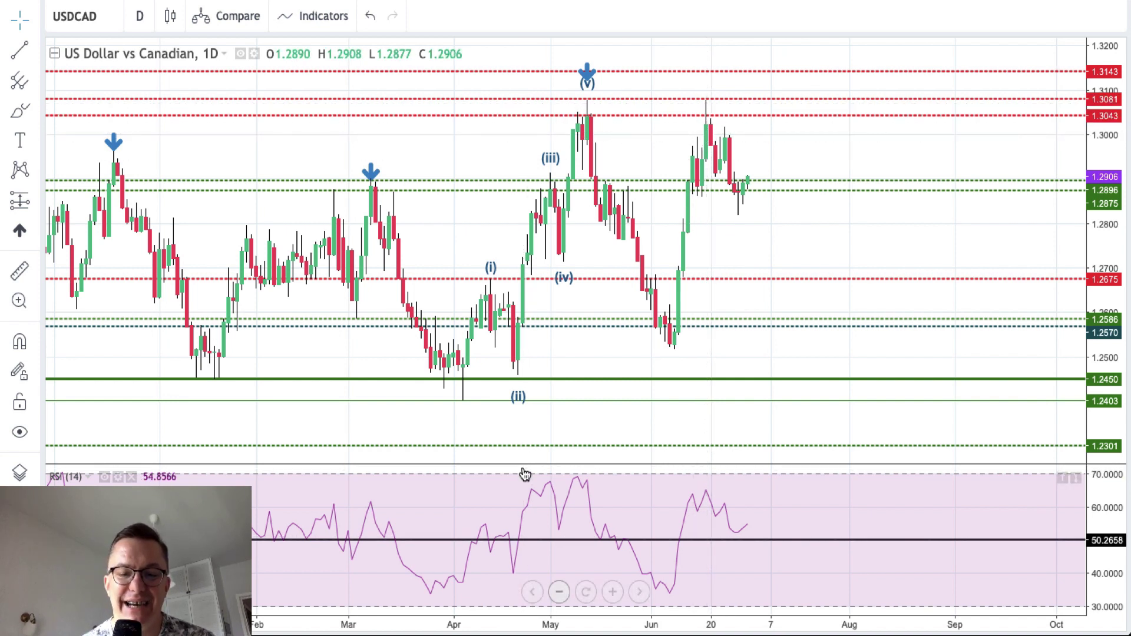
pyautogui.click(586, 592)
pyautogui.click(613, 592)
pyautogui.click(613, 592)
pyautogui.click(613, 592)
pyautogui.click(613, 592)
pyautogui.moveTo(1108, 118); pyautogui.dragTo(1107, 146)
pyautogui.moveTo(816, 288); pyautogui.dragTo(749, 297)
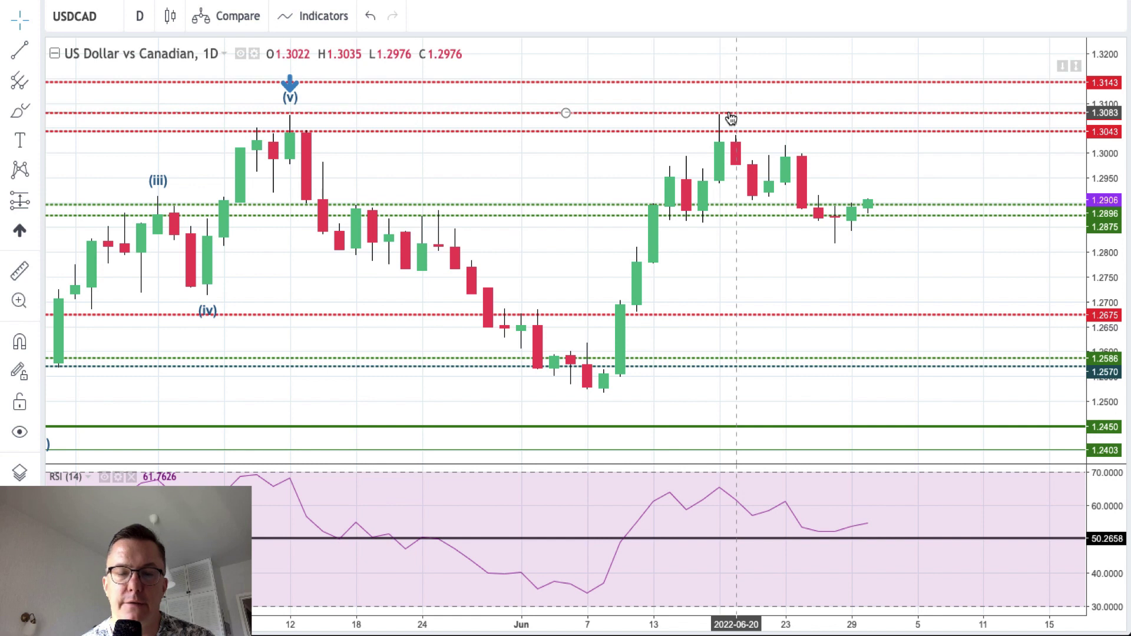
# Step: Draw a Fib retracement from the early June low to the 17 June high
pyautogui.click(36, 81)
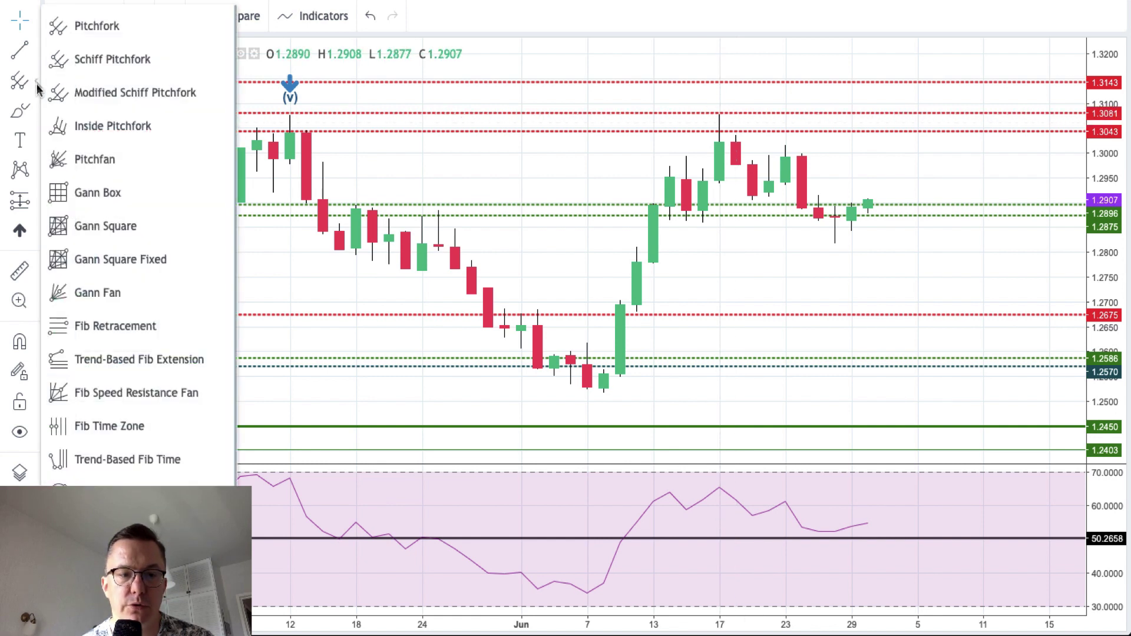
pyautogui.click(91, 327)
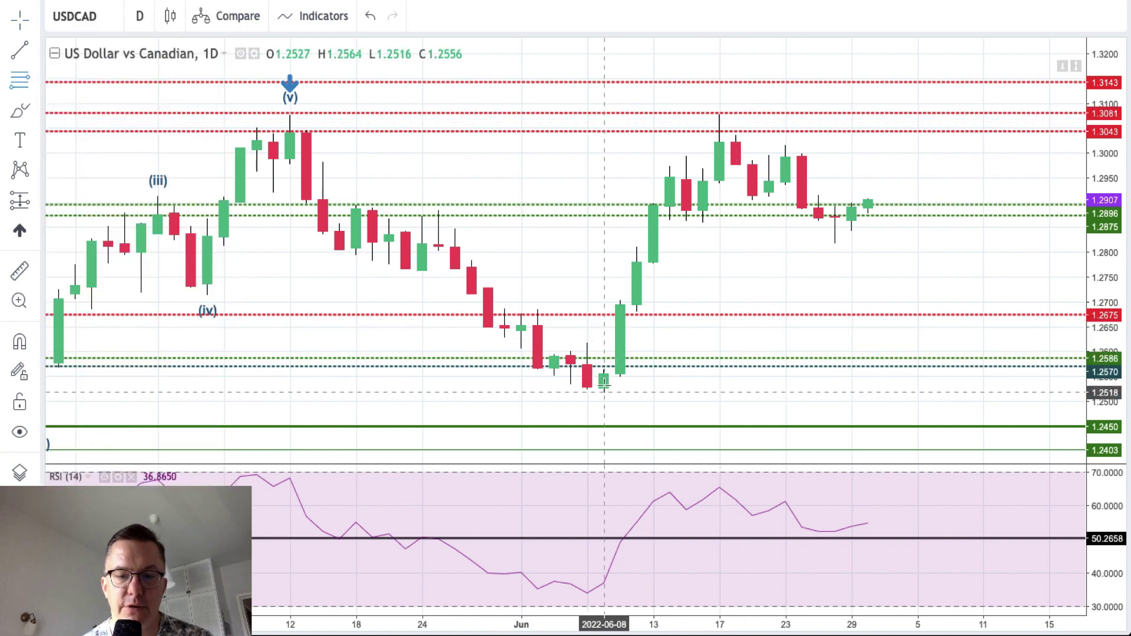
pyautogui.click(604, 392)
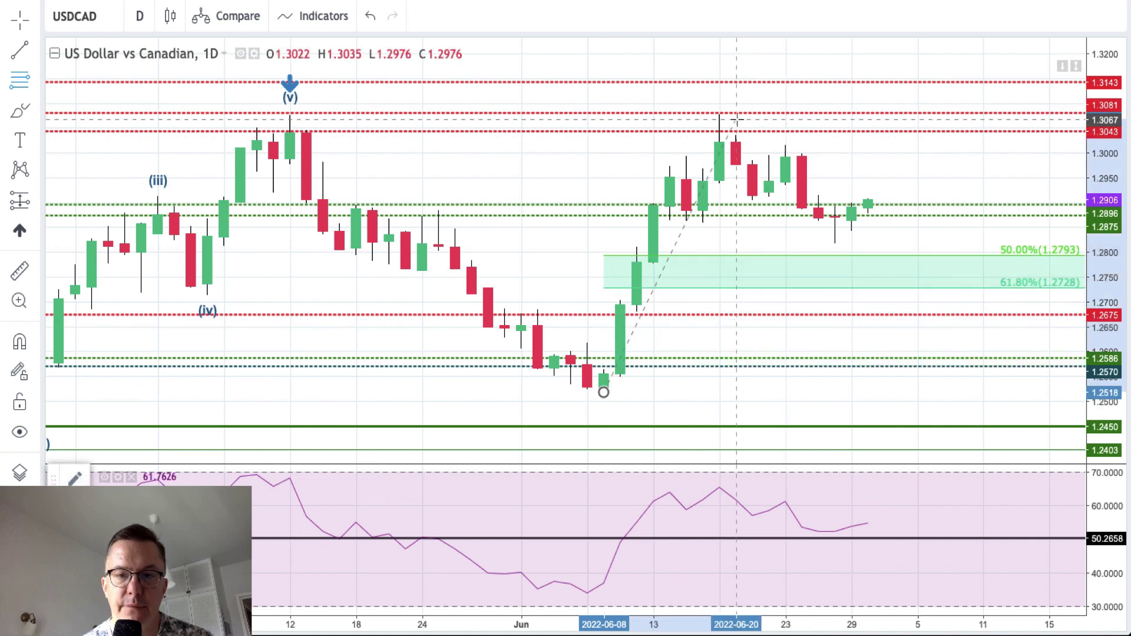
pyautogui.click(720, 111)
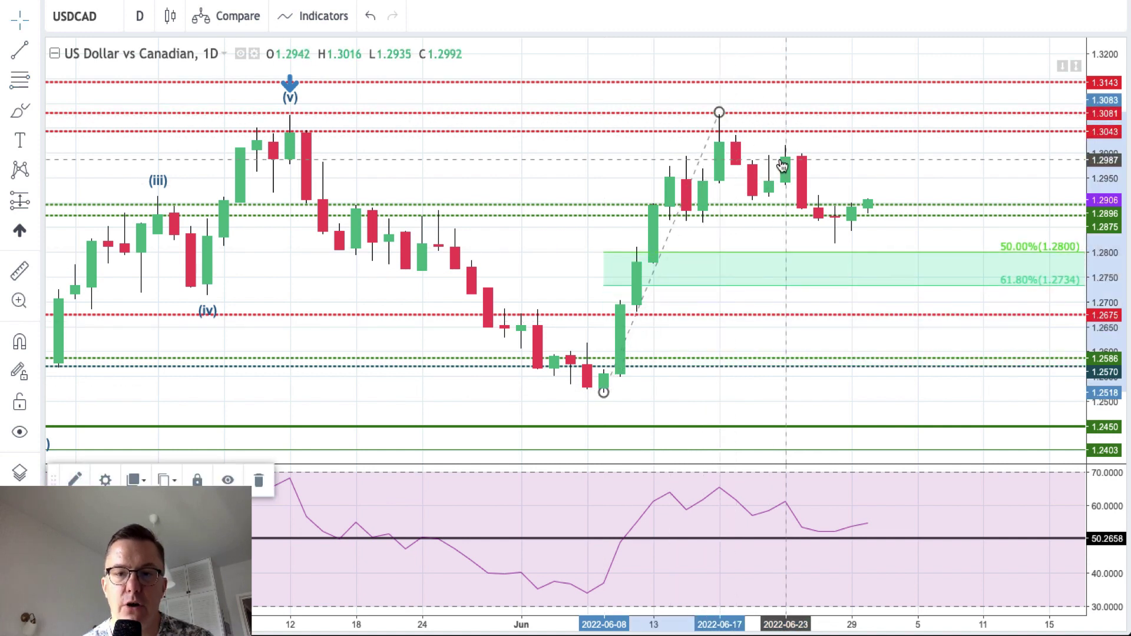
pyautogui.click(869, 235)
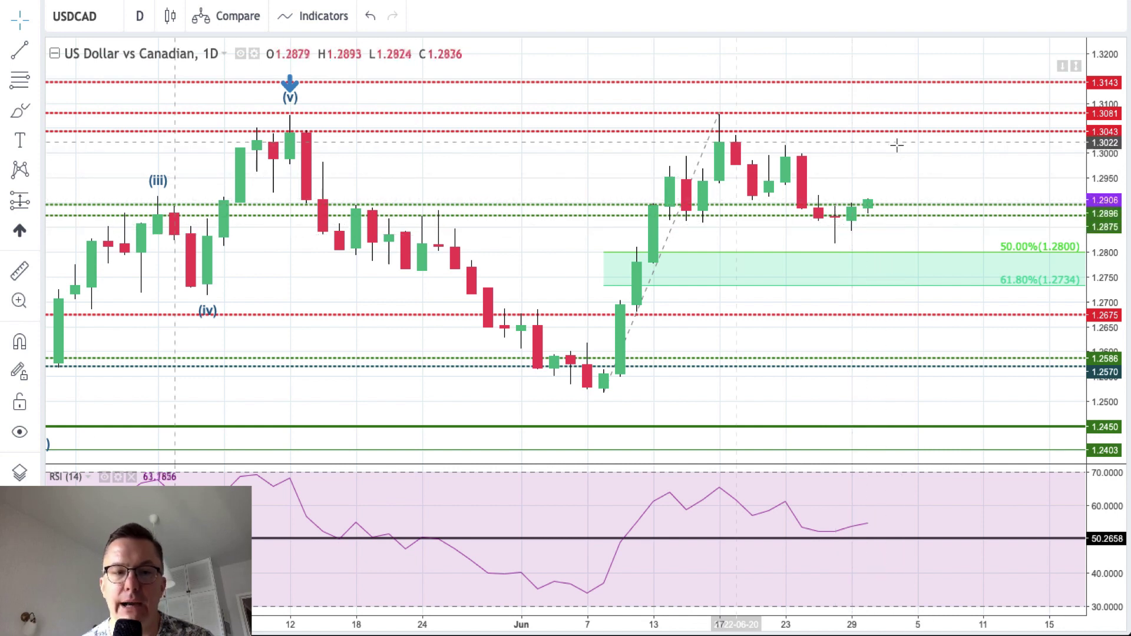
# Step: Draw an orange trend line falling from the 17 June high along the lower highs
pyautogui.click(39, 53)
pyautogui.click(95, 50)
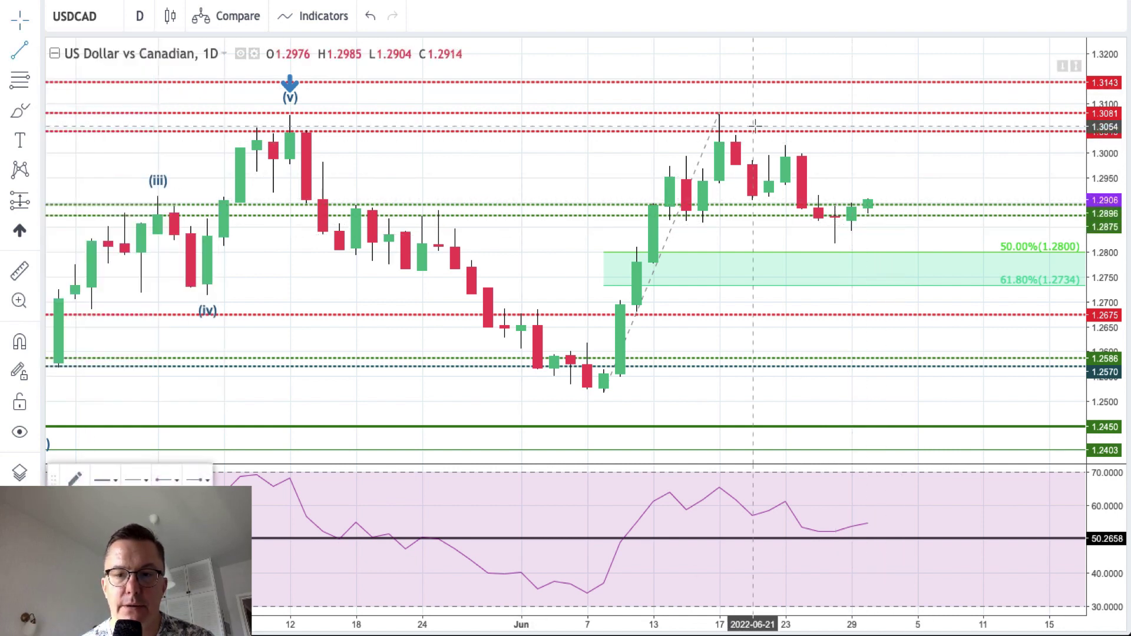
pyautogui.click(719, 112)
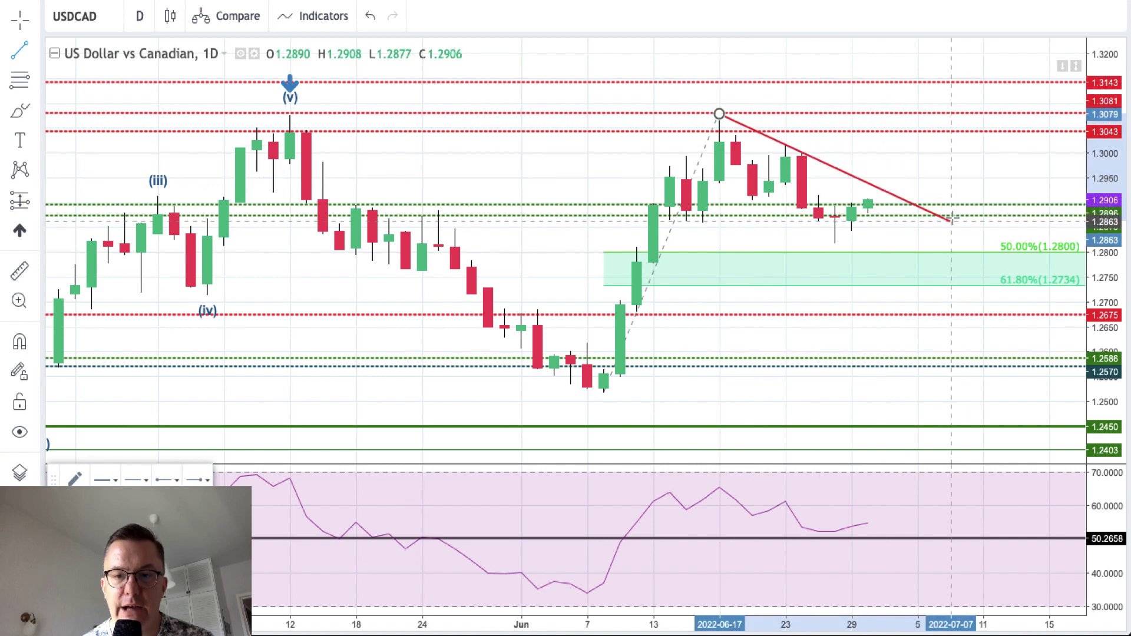
pyautogui.click(934, 215)
pyautogui.doubleClick(934, 214)
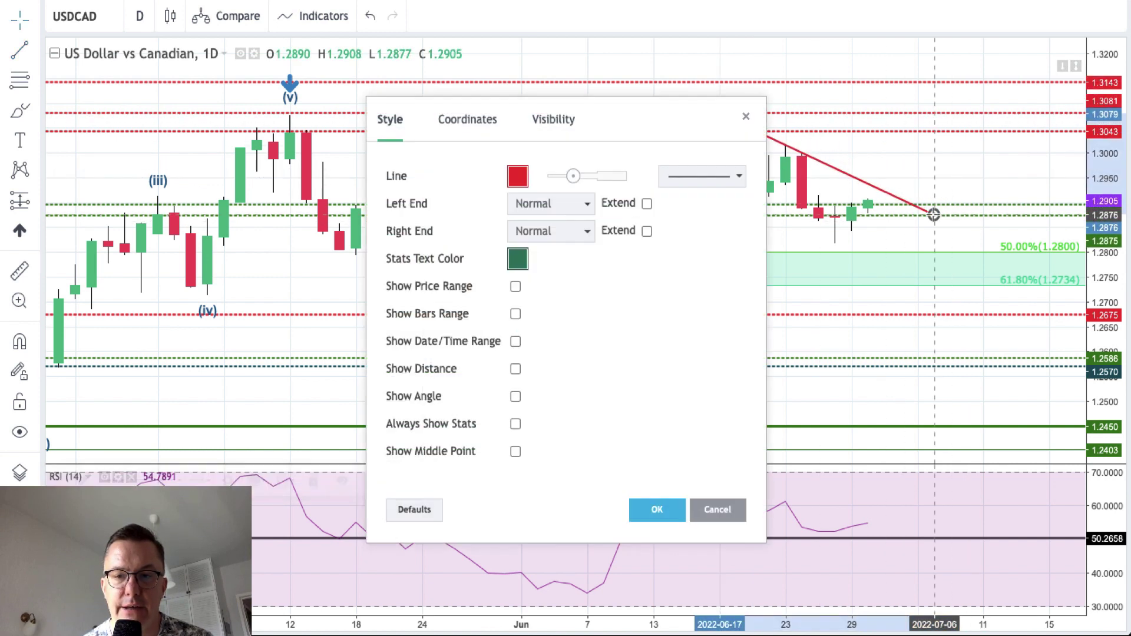
pyautogui.click(518, 176)
pyautogui.click(547, 218)
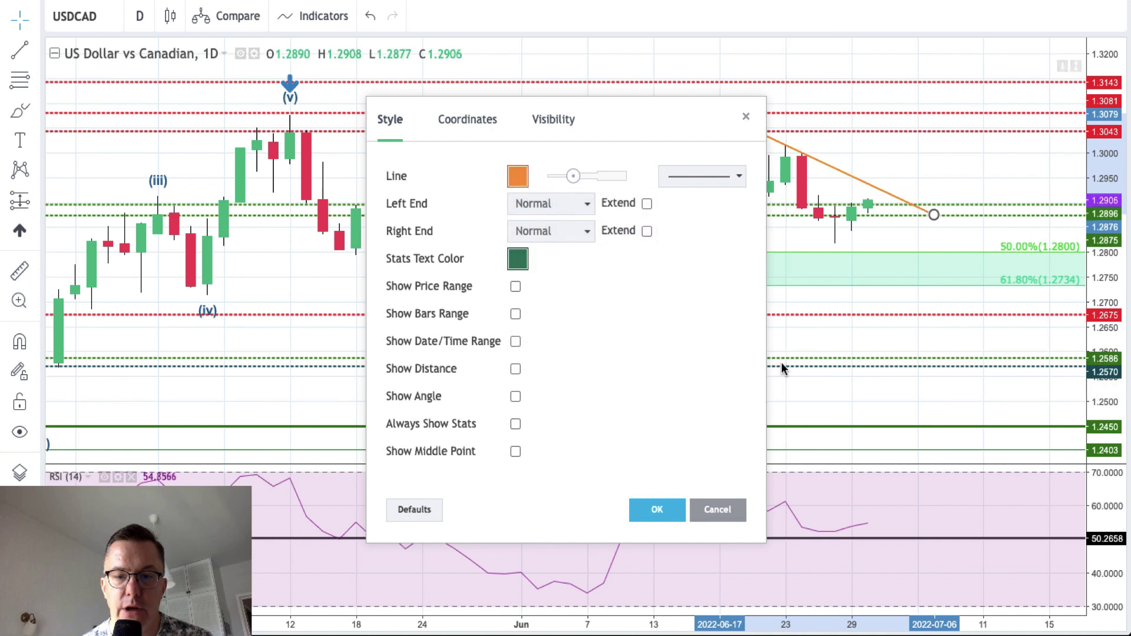
pyautogui.click(655, 510)
pyautogui.click(904, 152)
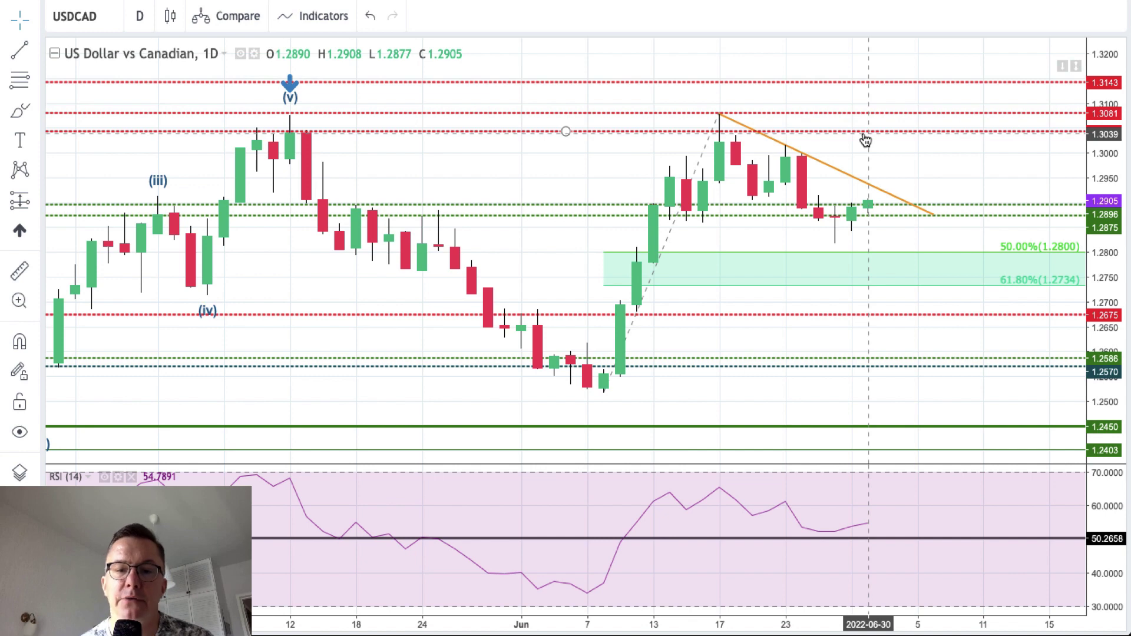
# Step: Zoom the USDCAD chart out to over a year and pan toward later dates
pyautogui.click(554, 602)
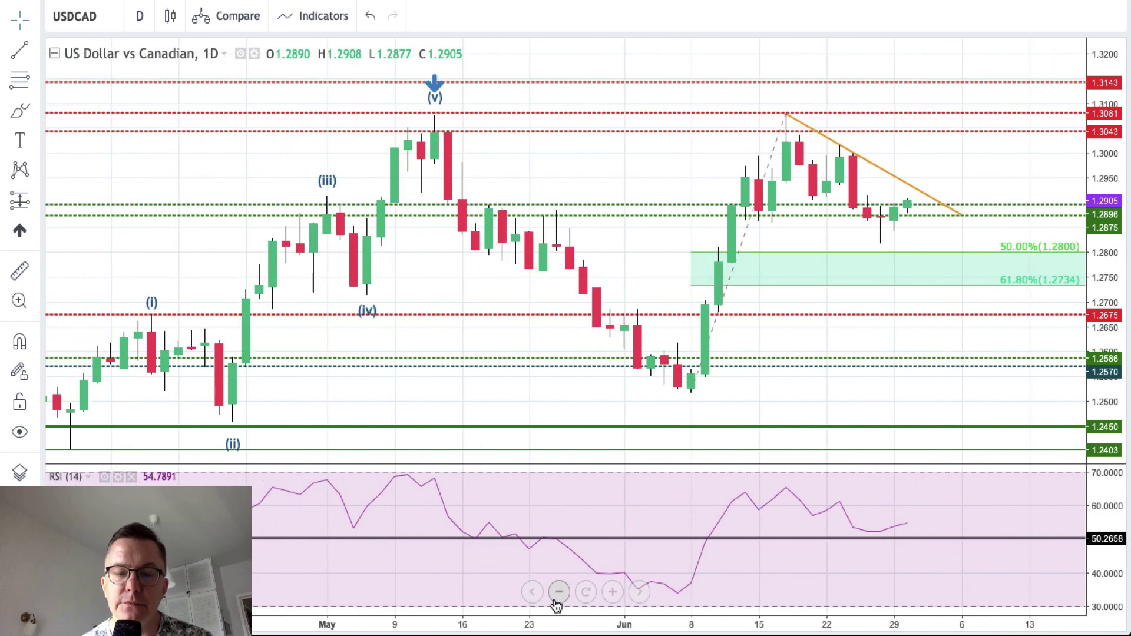
pyautogui.click(555, 601)
pyautogui.click(554, 601)
pyautogui.click(555, 602)
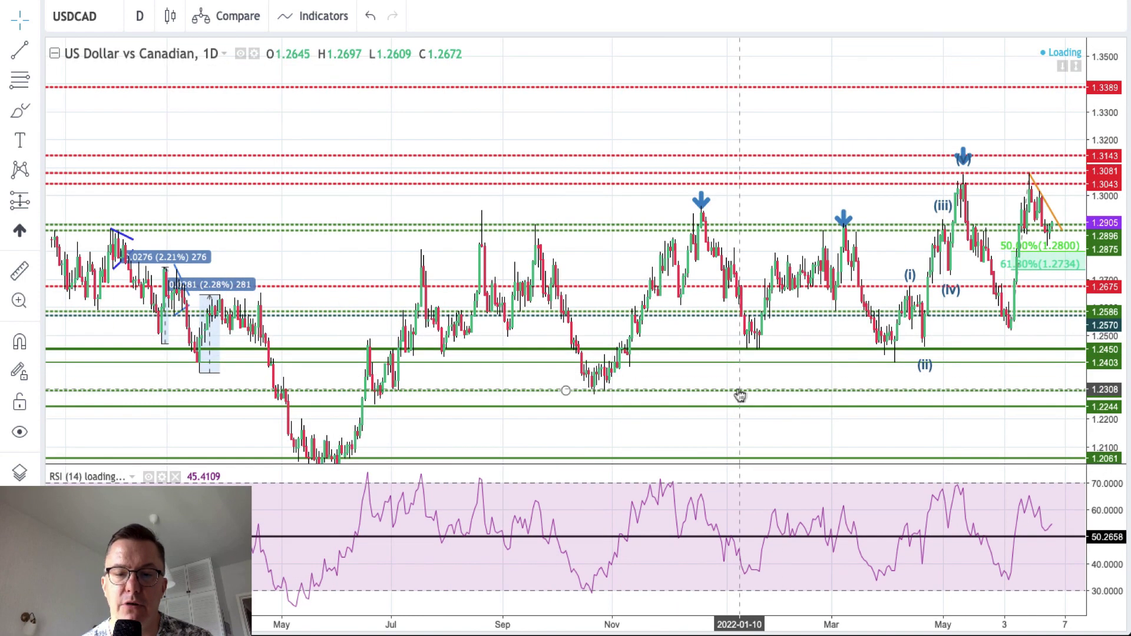
pyautogui.click(738, 390)
pyautogui.moveTo(592, 336)
pyautogui.mouseDown()
pyautogui.moveTo(328, 242)
pyautogui.moveTo(230, 192)
pyautogui.mouseUp()
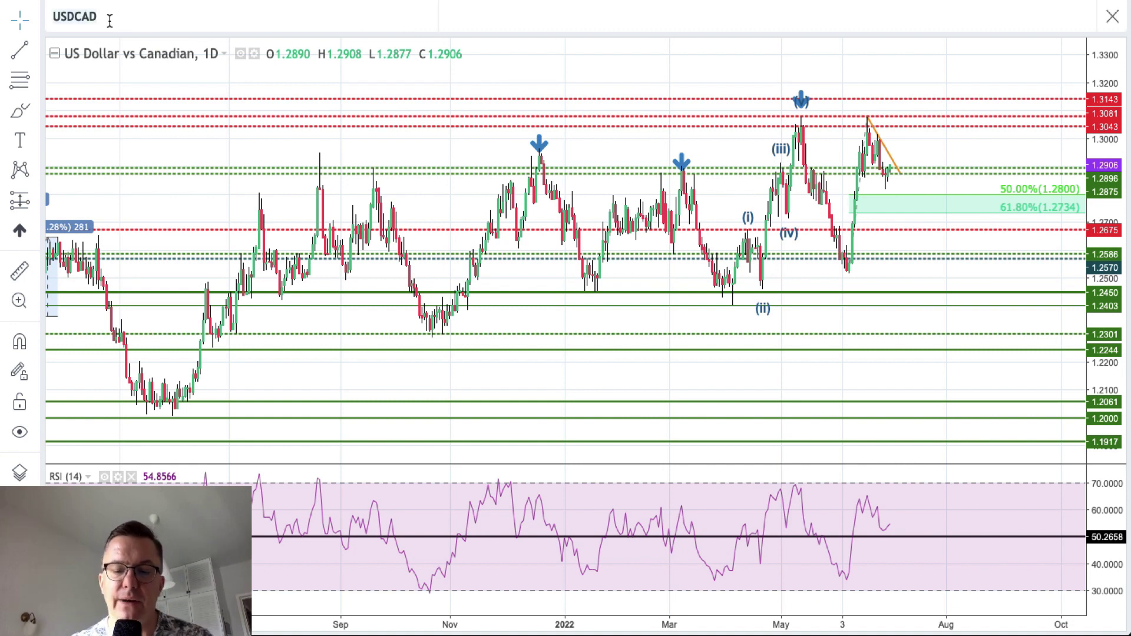
# Step: Search for SPX and load the S&P 500 Index chart
pyautogui.write('SPC')
pyautogui.press('BackSpace')
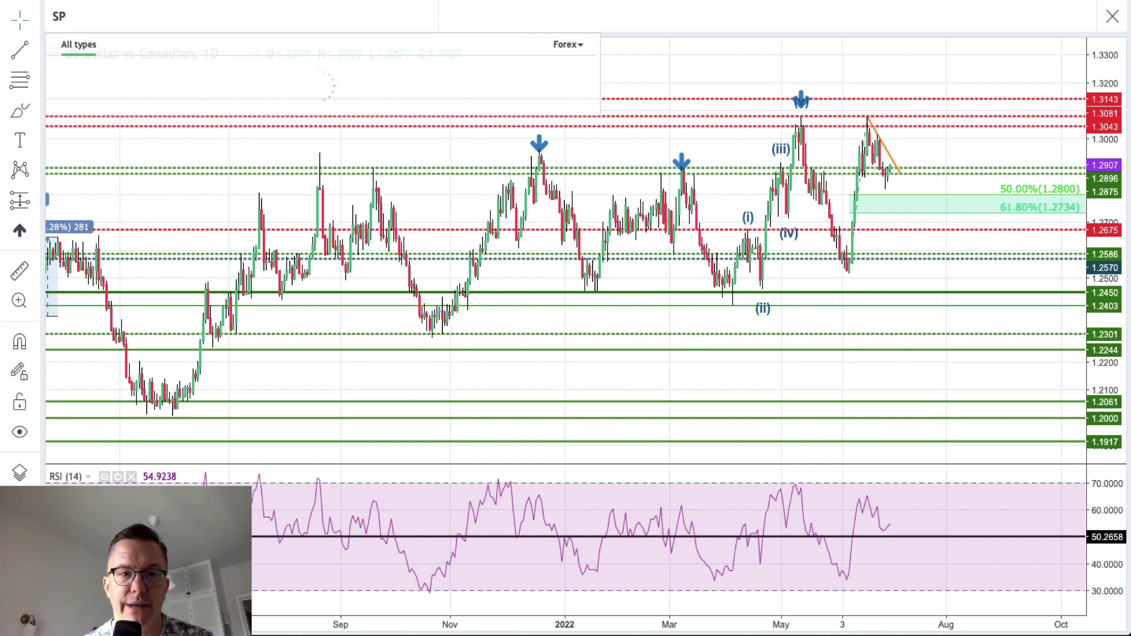
pyautogui.write('X')
pyautogui.click(110, 68)
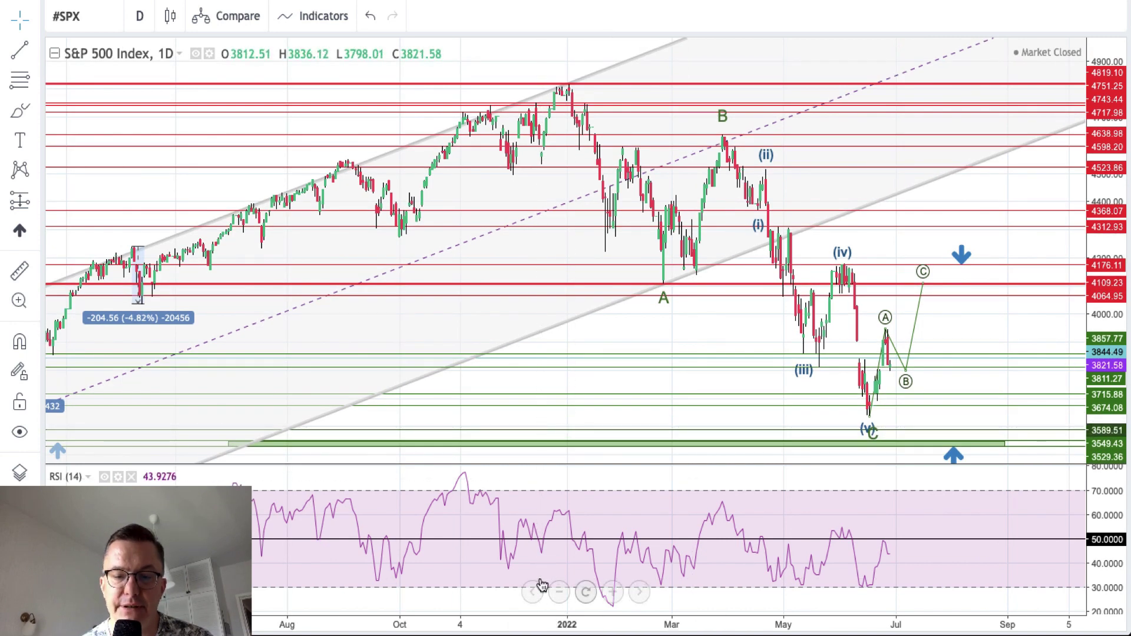
# Step: Drop wave point (B) to just above 3715 and pull (C) to about 4109 around 11 July
pyautogui.click(586, 592)
pyautogui.click(612, 592)
pyautogui.click(611, 593)
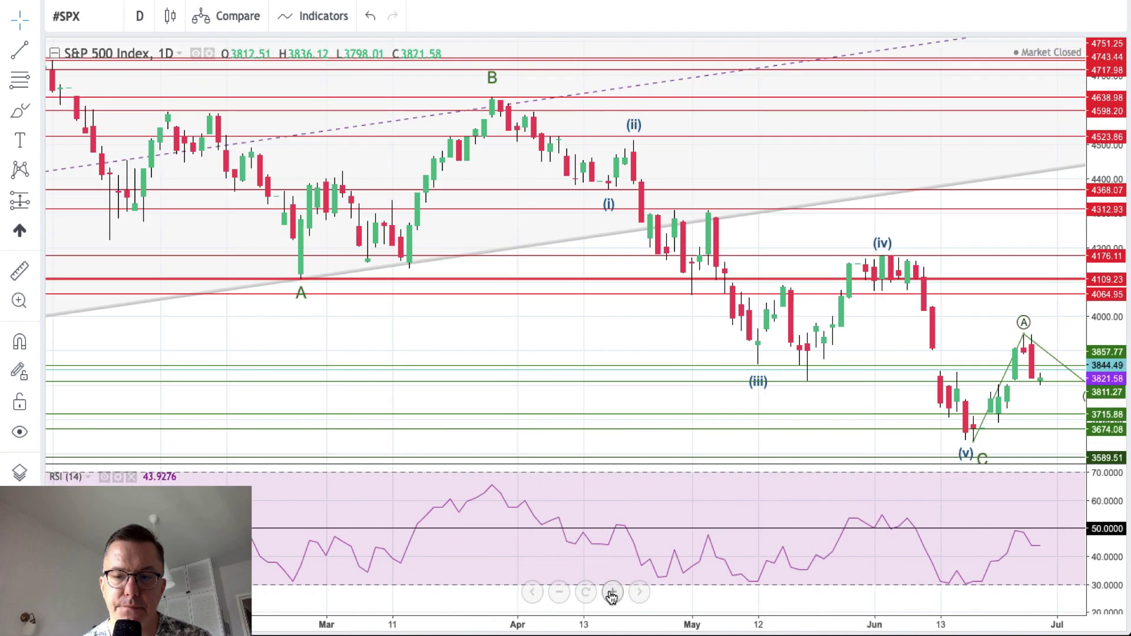
pyautogui.click(611, 592)
pyautogui.click(612, 592)
pyautogui.scroll(2, 803, 258)
pyautogui.moveTo(803, 258); pyautogui.dragTo(554, 229)
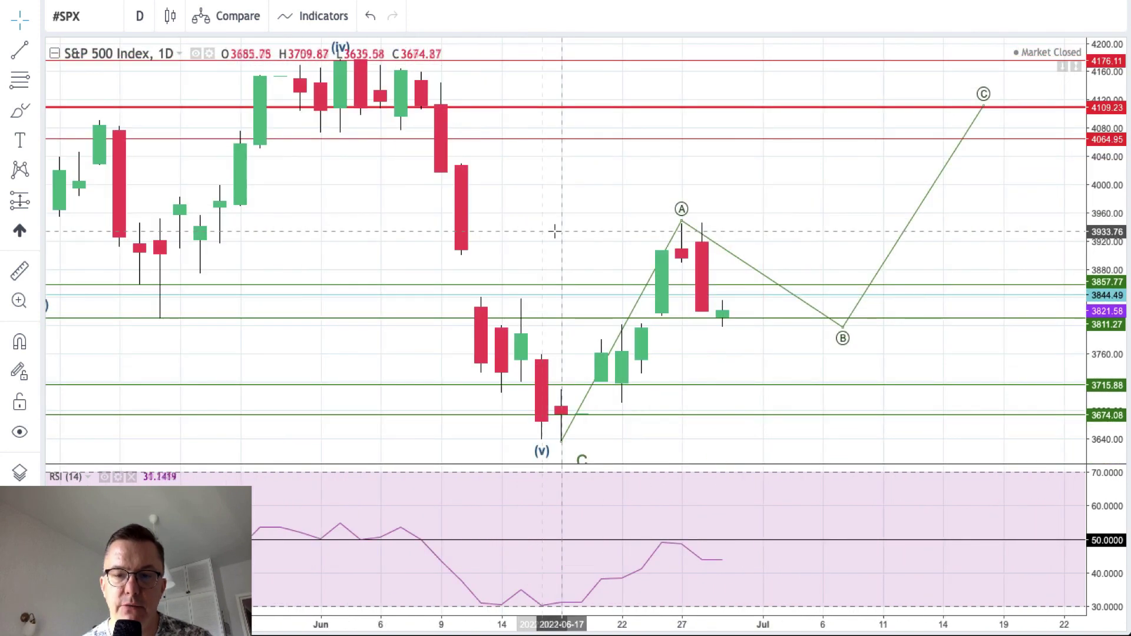
pyautogui.moveTo(1111, 222); pyautogui.dragTo(1111, 248)
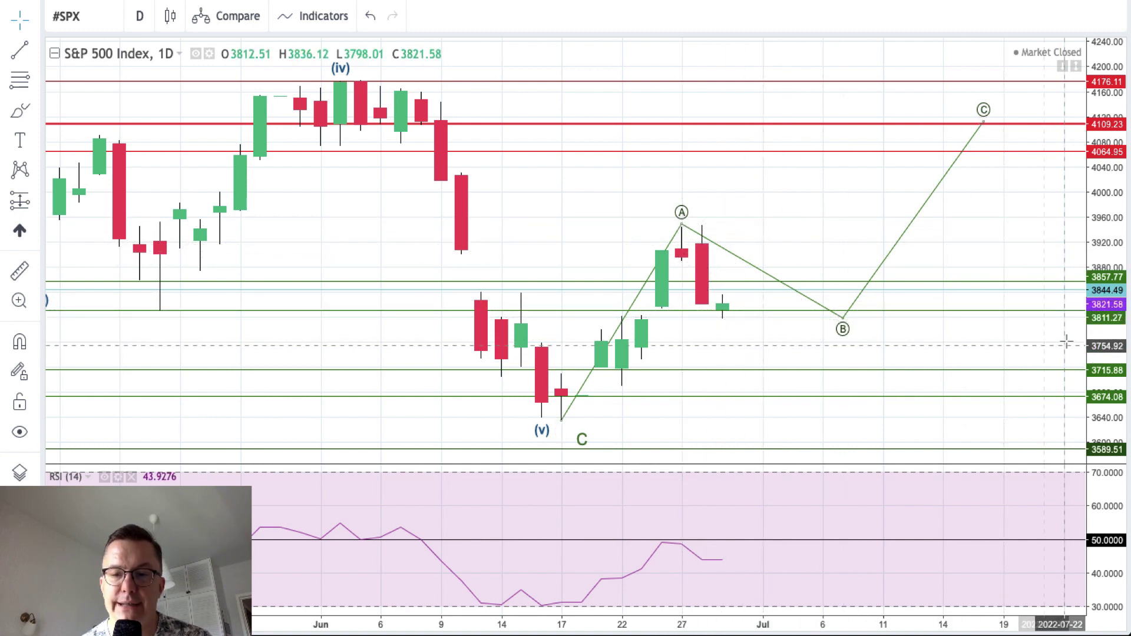
pyautogui.moveTo(843, 319)
pyautogui.mouseDown()
pyautogui.moveTo(766, 354)
pyautogui.moveTo(782, 366)
pyautogui.mouseUp()
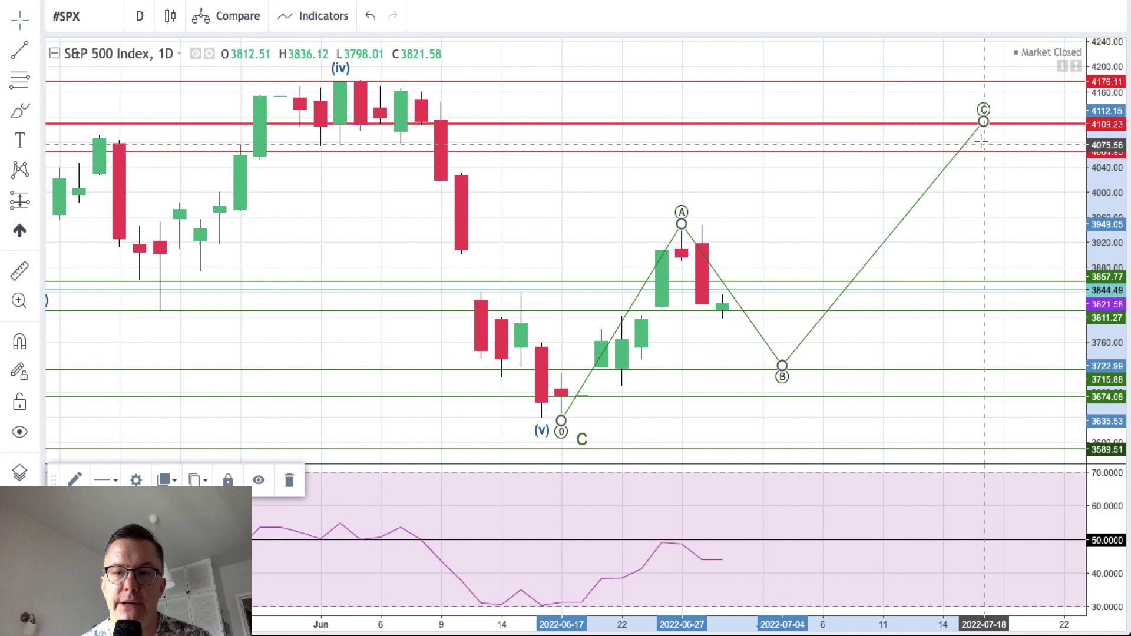
pyautogui.moveTo(984, 122)
pyautogui.mouseDown()
pyautogui.moveTo(861, 154)
pyautogui.moveTo(891, 127)
pyautogui.mouseUp()
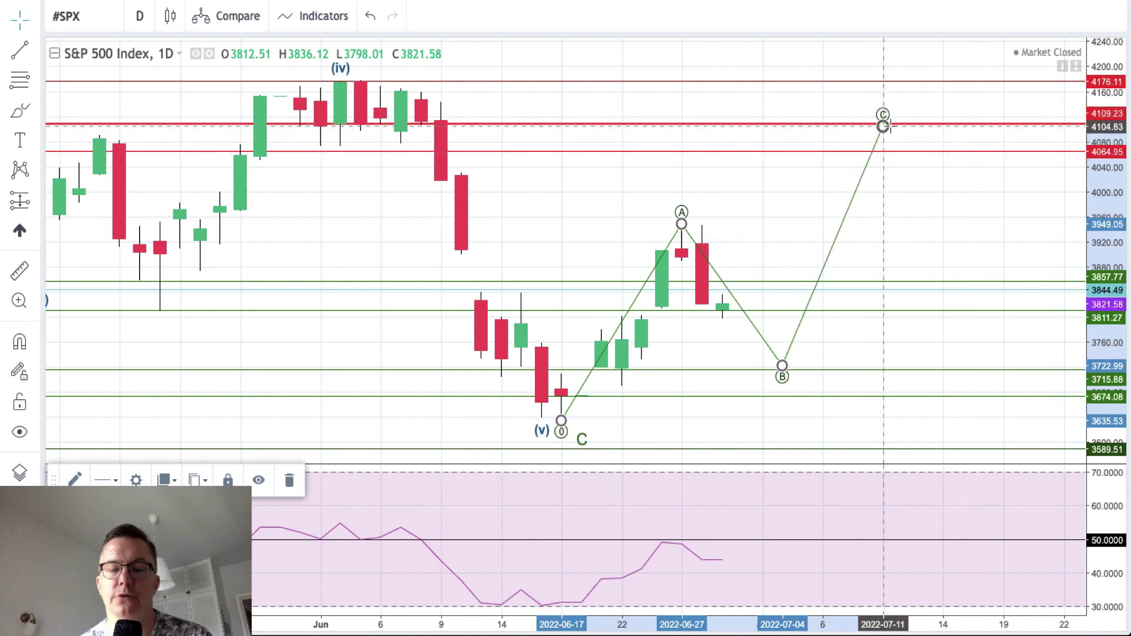
pyautogui.click(795, 207)
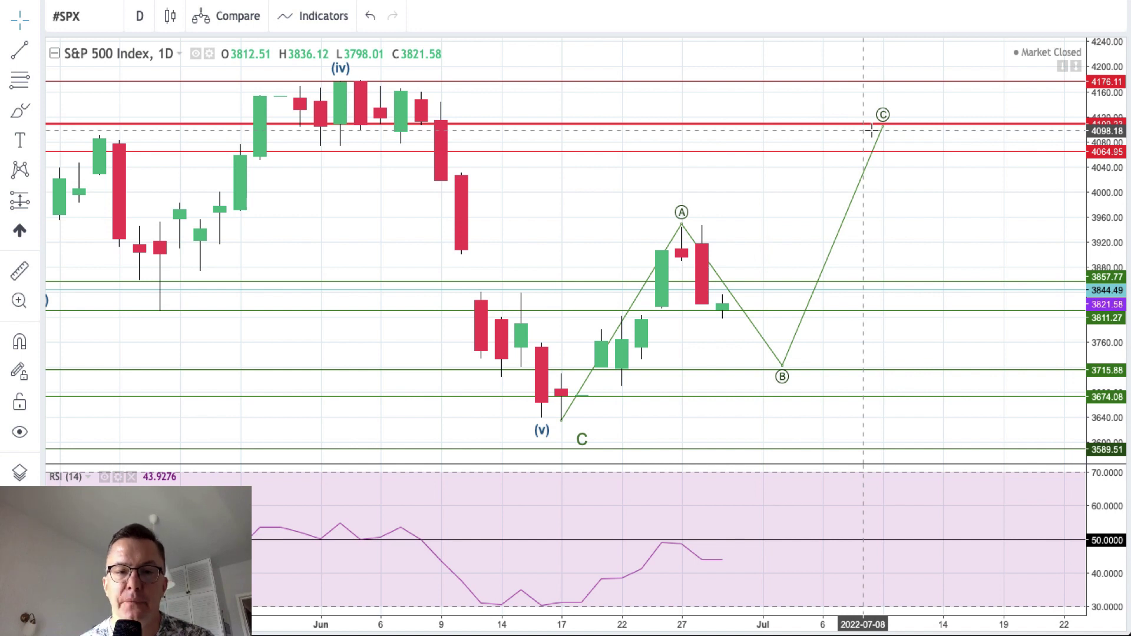
pyautogui.hscroll(-2, 798, 225)
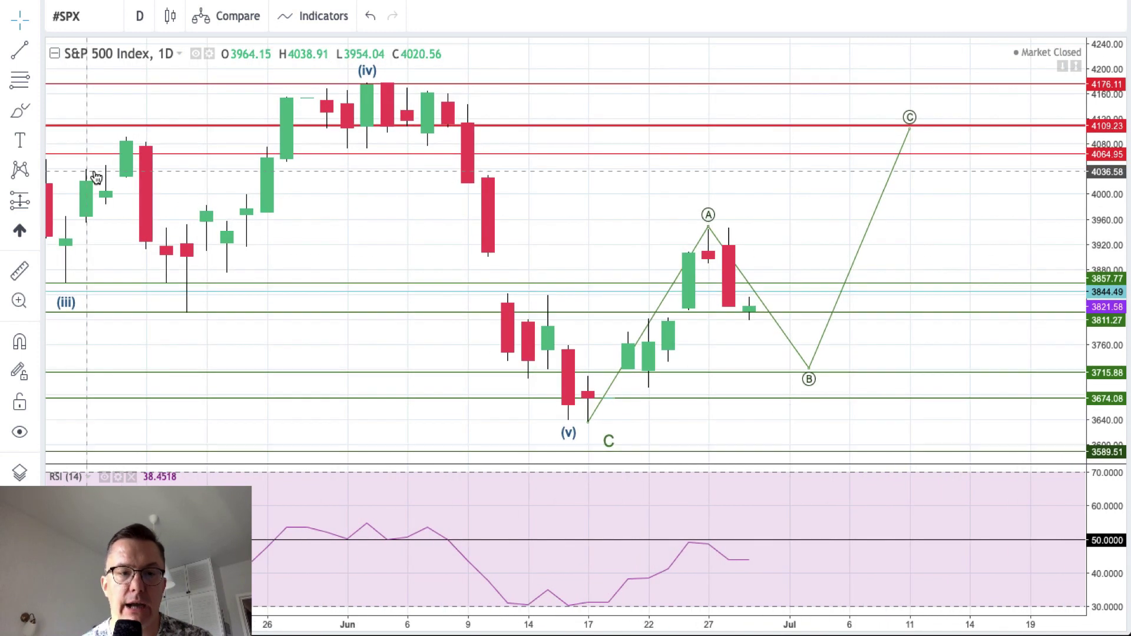
# Step: Draw a Fibonacci retracement from the (iv) top down to the (v) low
pyautogui.click(28, 86)
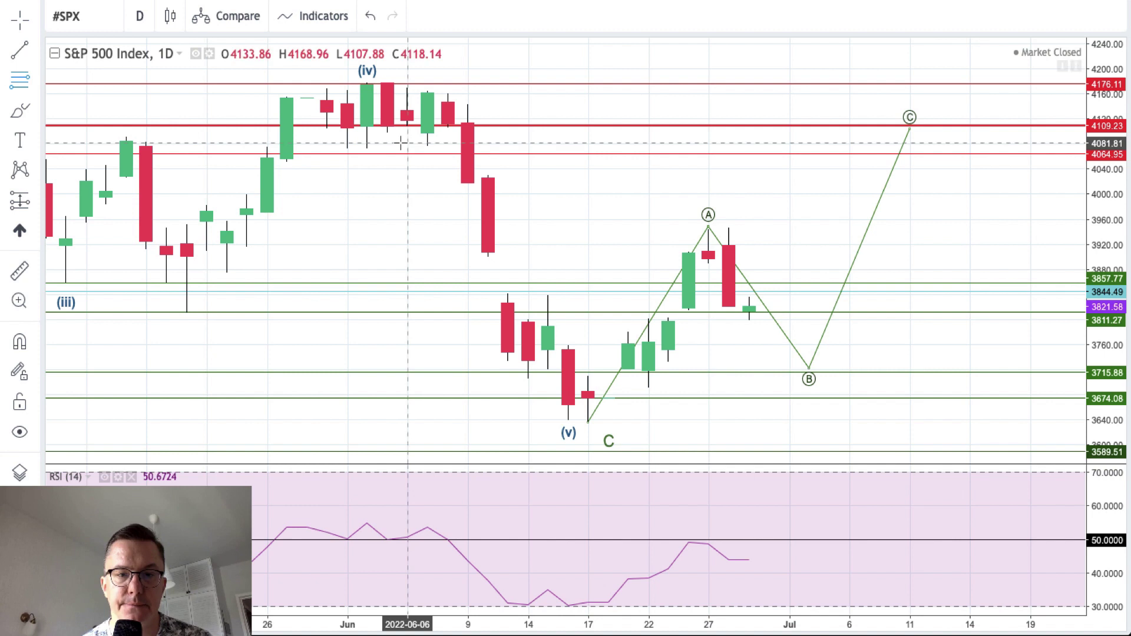
pyautogui.click(388, 84)
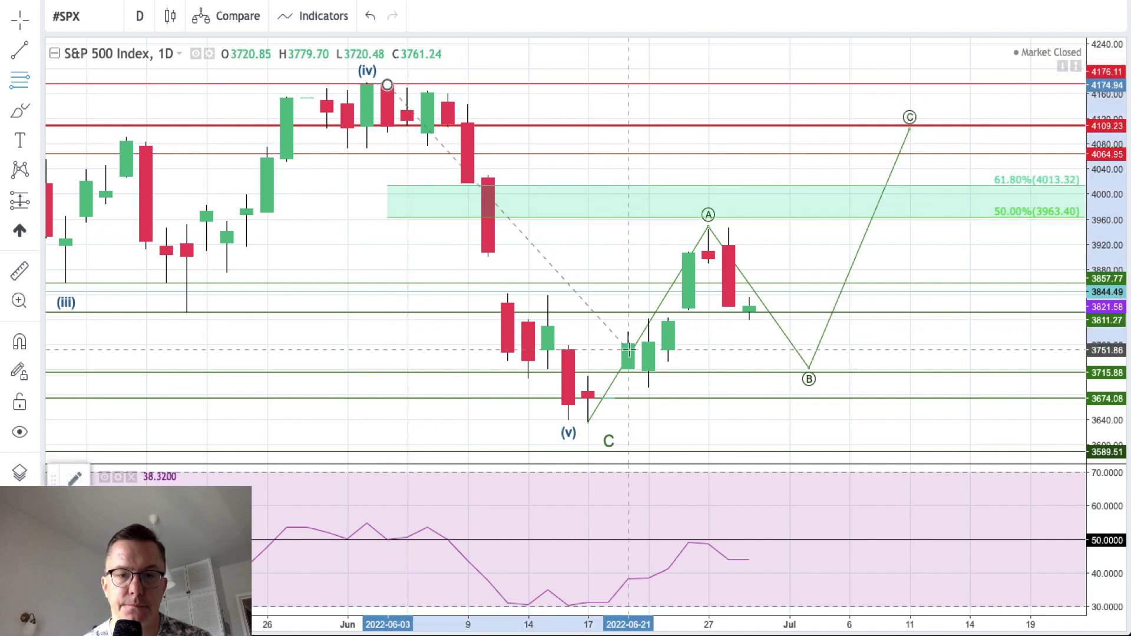
pyautogui.click(588, 419)
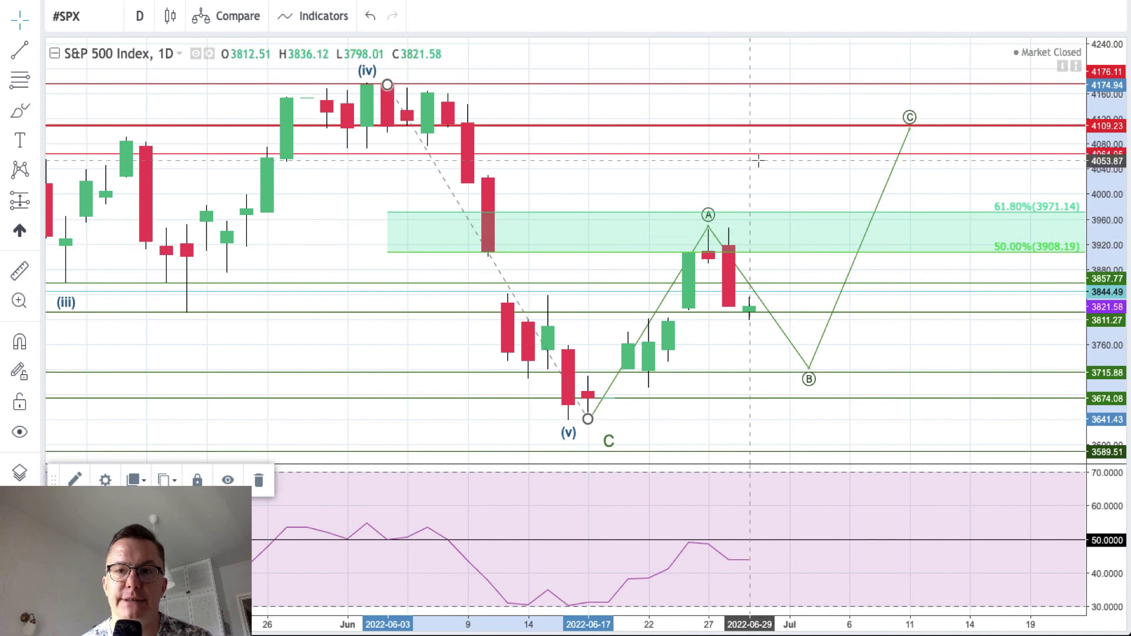
pyautogui.click(766, 179)
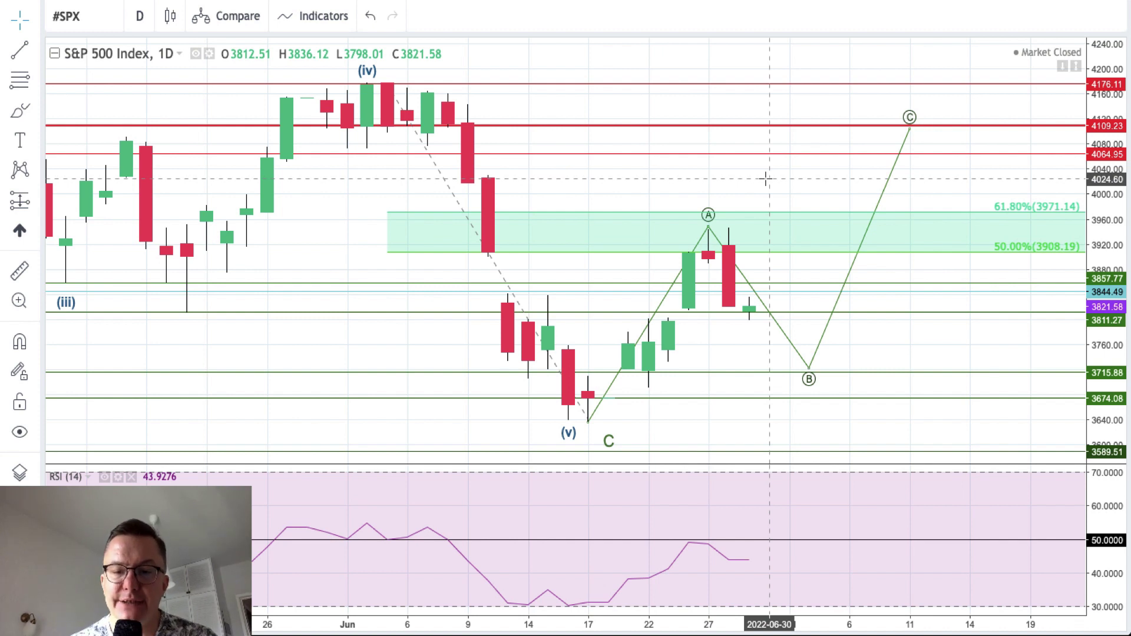
# Step: Reposition ABC wave point B to about 3715 and nudge point C slightly higher
pyautogui.click(815, 378)
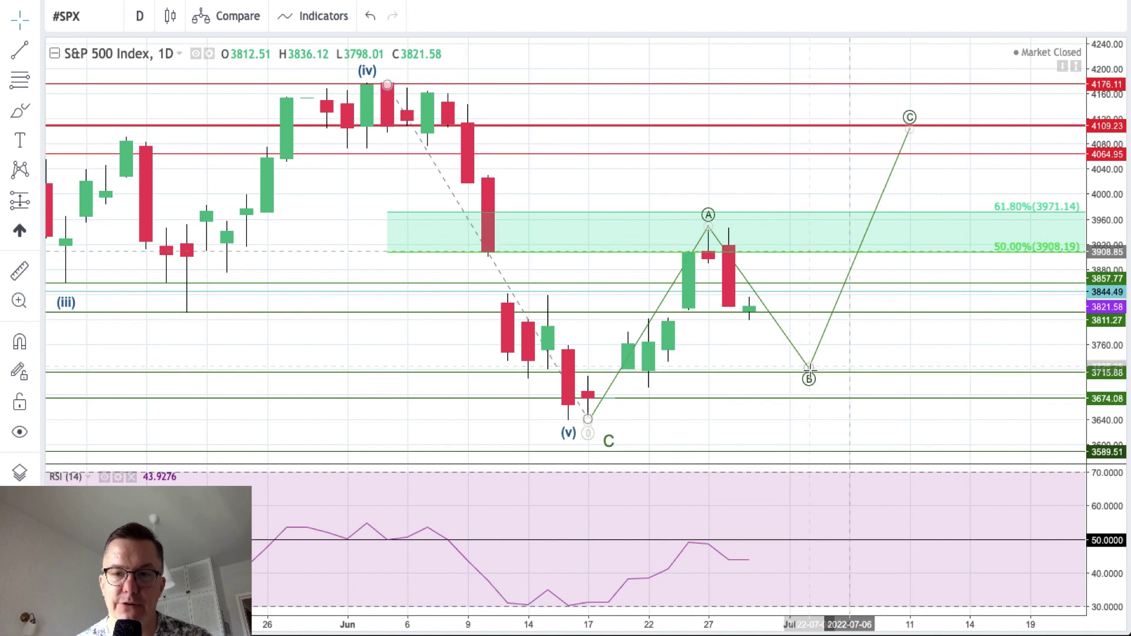
pyautogui.moveTo(811, 377); pyautogui.dragTo(809, 398)
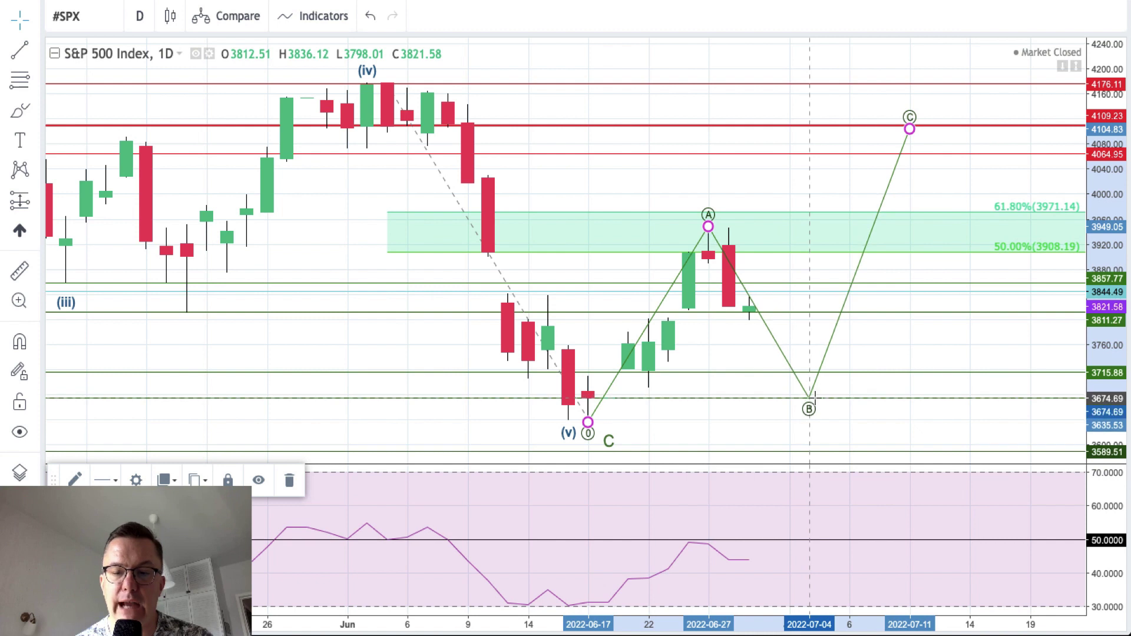
pyautogui.click(899, 408)
pyautogui.moveTo(809, 398); pyautogui.dragTo(809, 420)
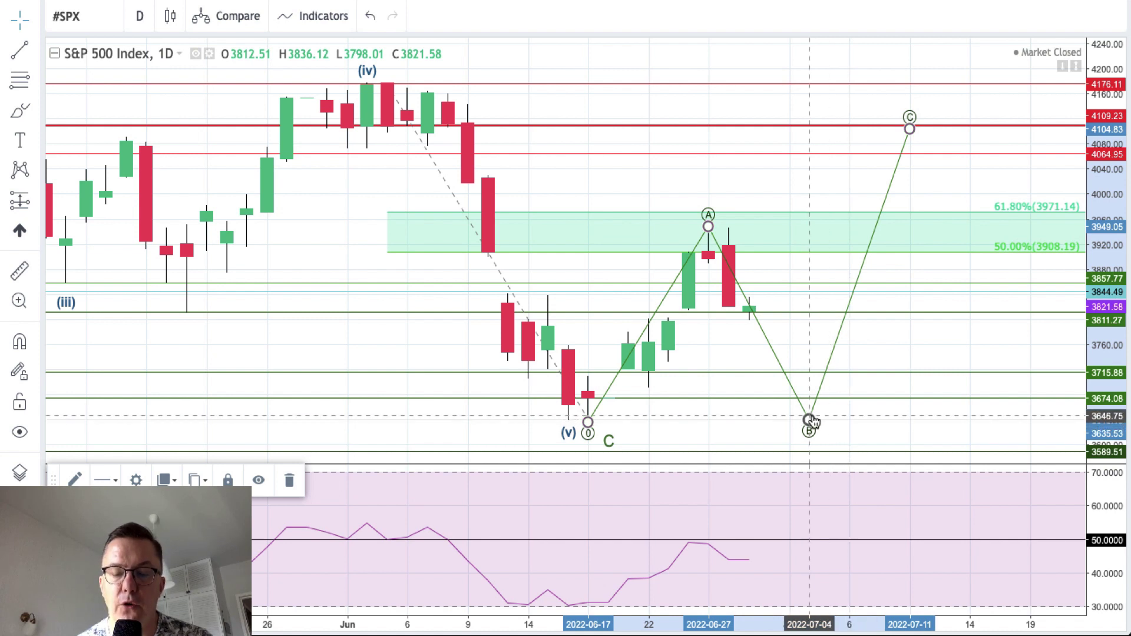
pyautogui.moveTo(812, 420)
pyautogui.mouseDown()
pyautogui.moveTo(813, 364)
pyautogui.moveTo(809, 374)
pyautogui.mouseUp()
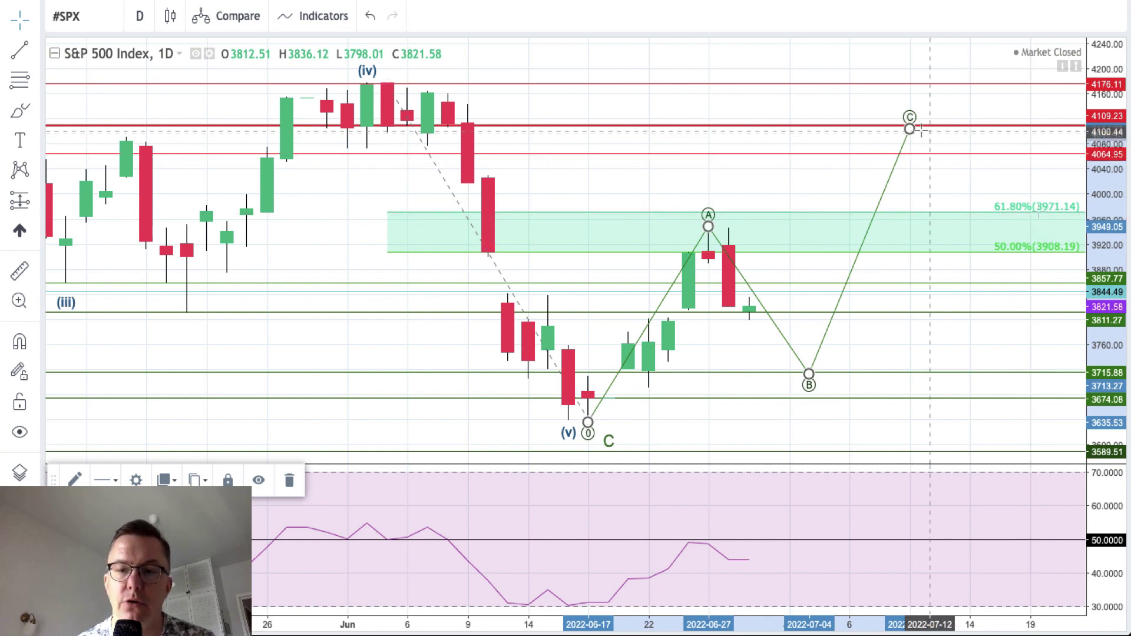
pyautogui.moveTo(910, 128); pyautogui.dragTo(910, 121)
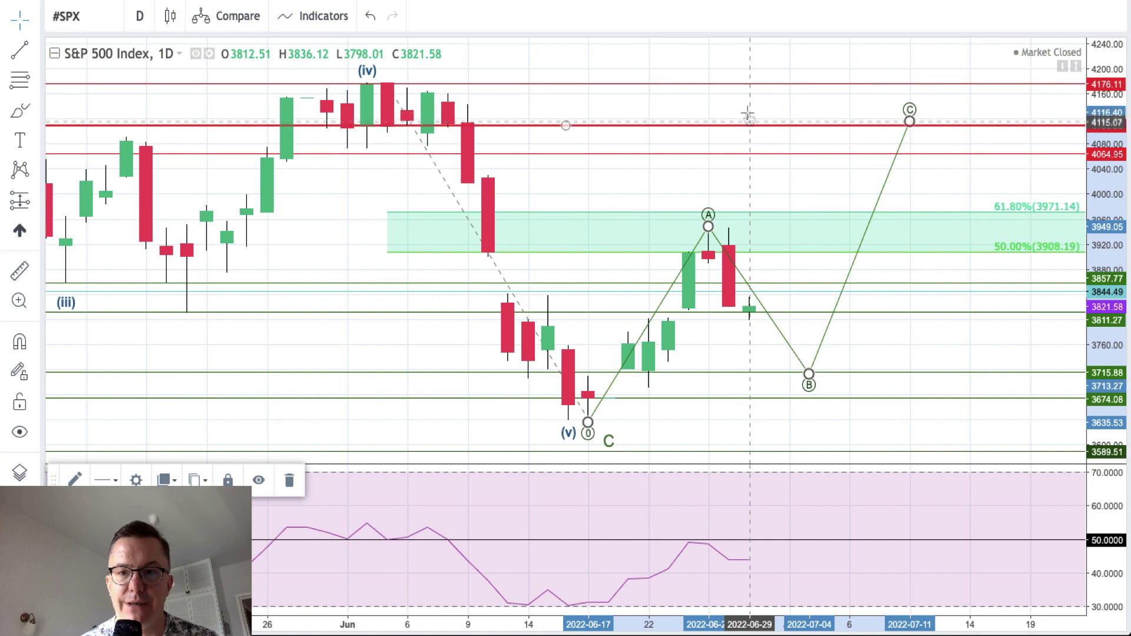
pyautogui.click(749, 169)
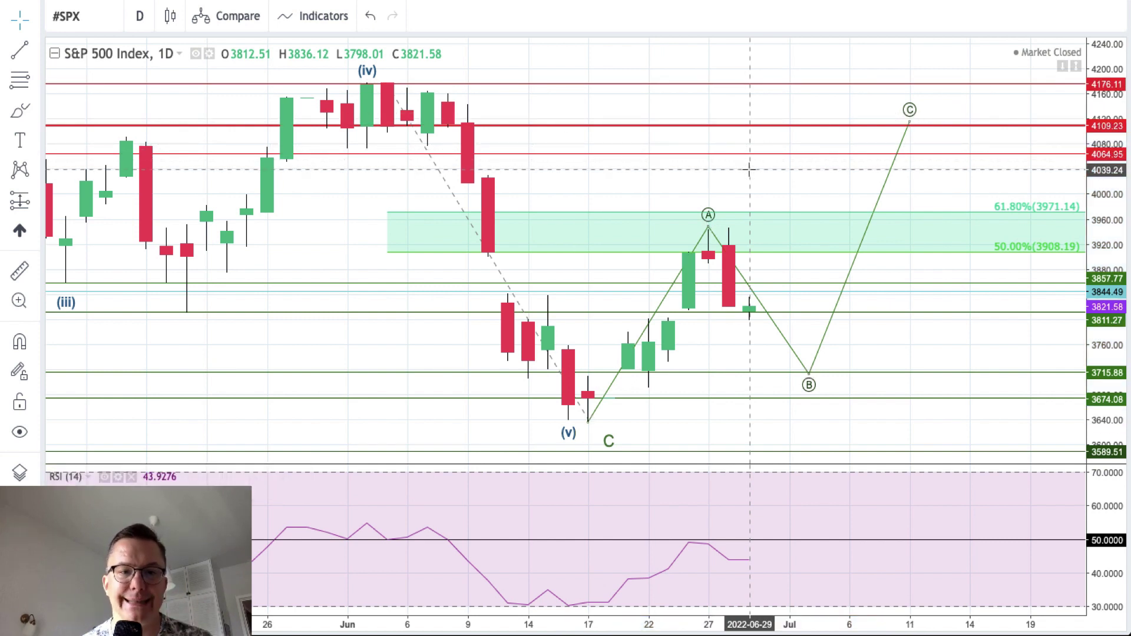
# Step: Switch the chart symbol to #Bitcoin via a 'BIT' search
pyautogui.click(95, 23)
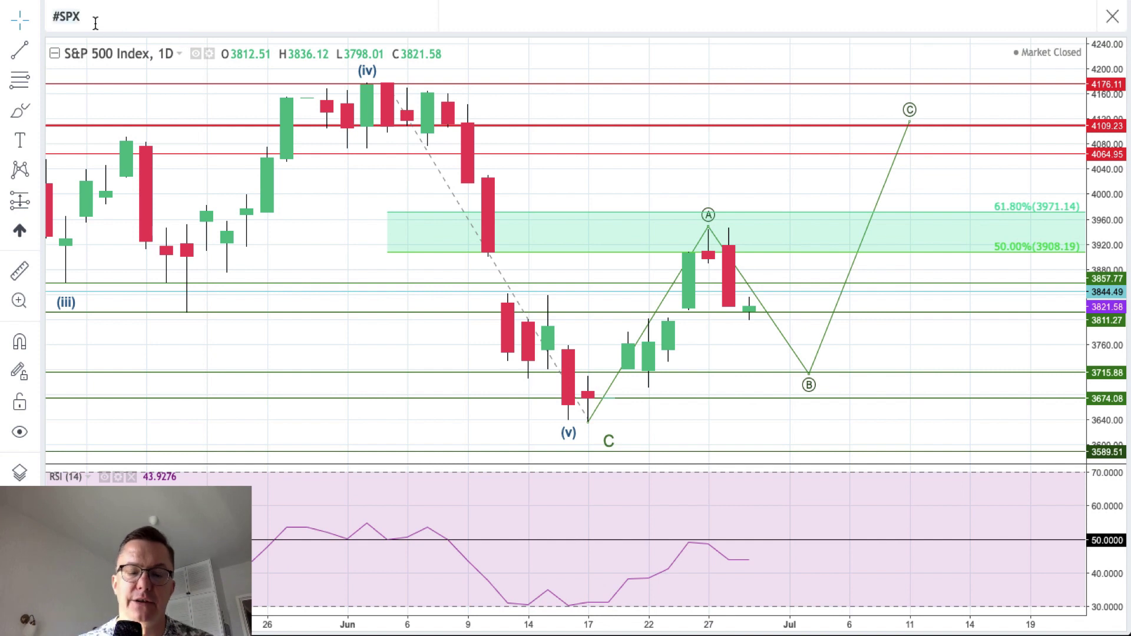
pyautogui.write('BIT')
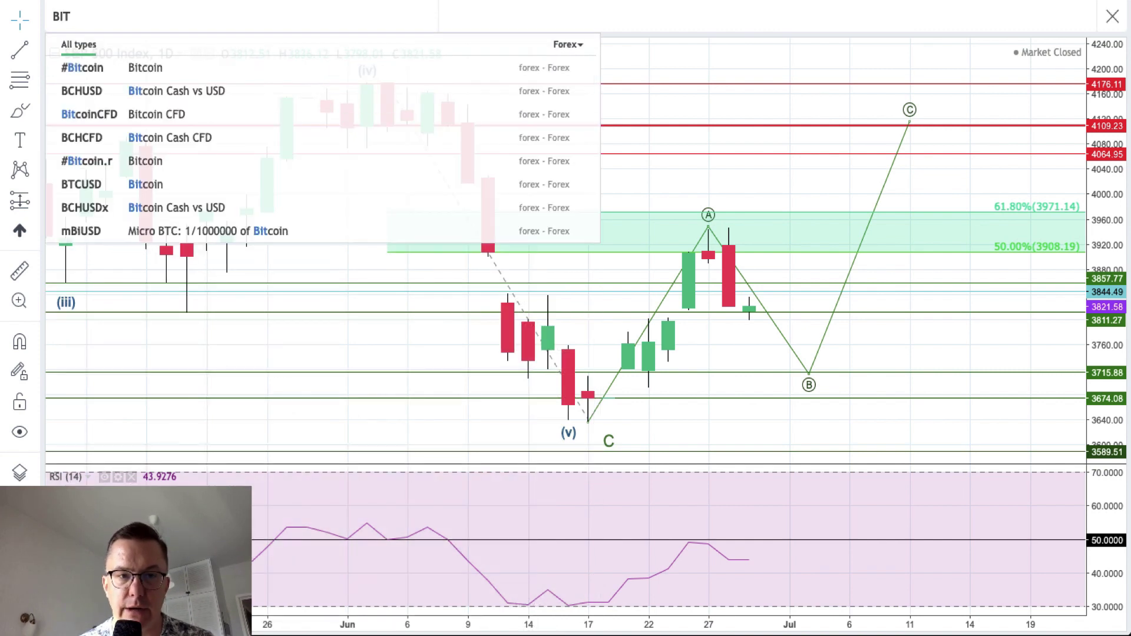
pyautogui.click(97, 66)
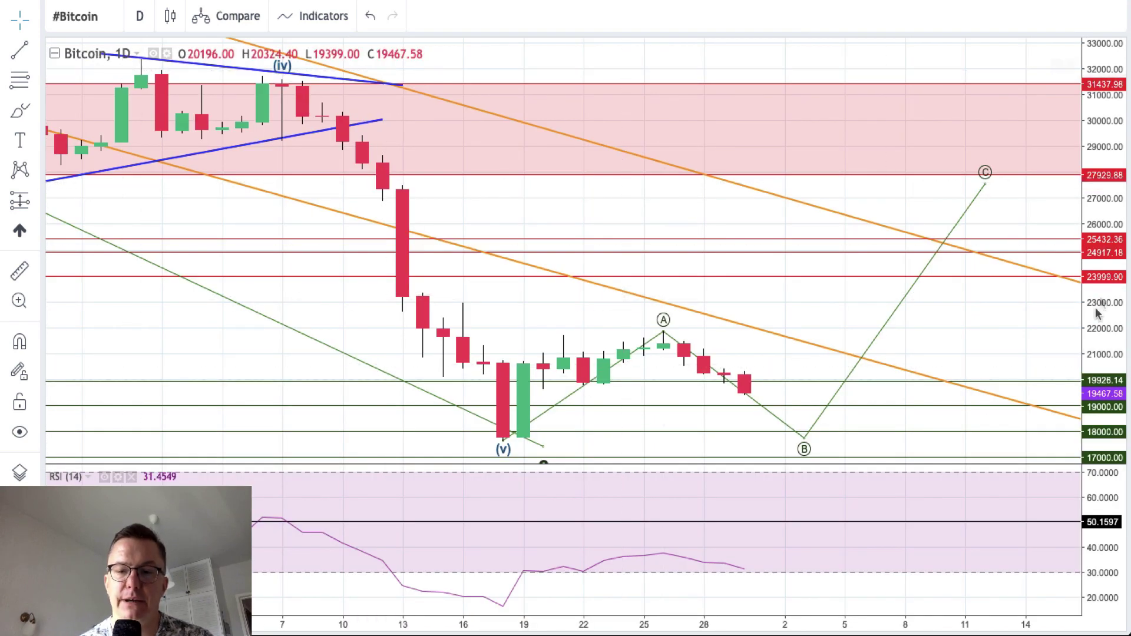
# Step: Move ABC wave point B up to near 18900 on the Bitcoin chart
pyautogui.moveTo(1098, 314); pyautogui.dragTo(1098, 259)
pyautogui.moveTo(933, 276); pyautogui.dragTo(828, 121)
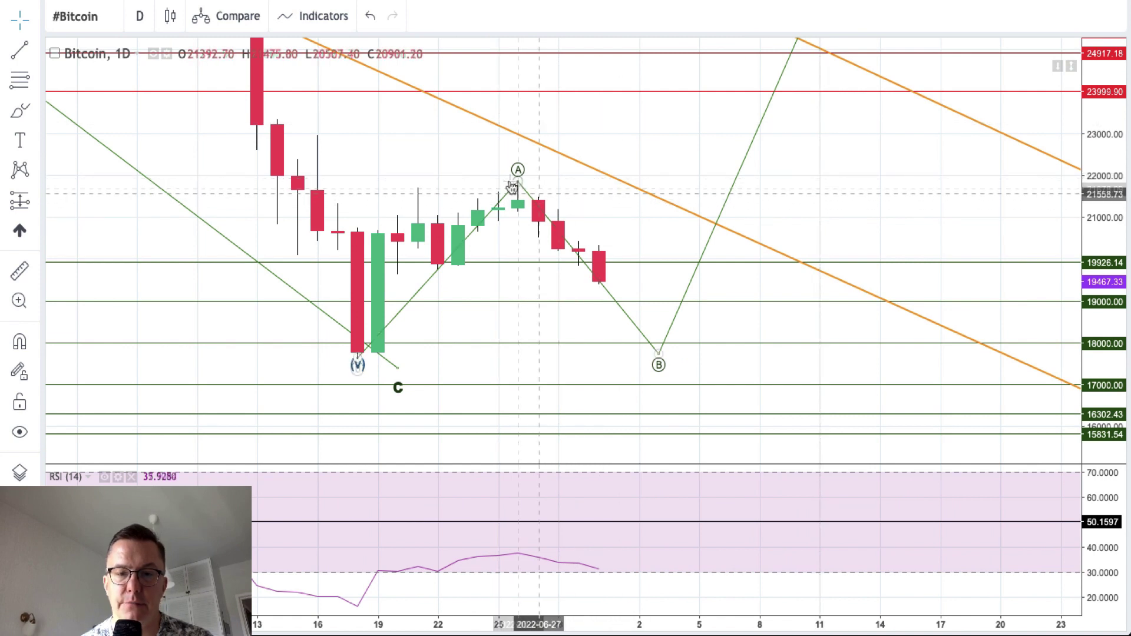
pyautogui.moveTo(659, 359); pyautogui.dragTo(619, 304)
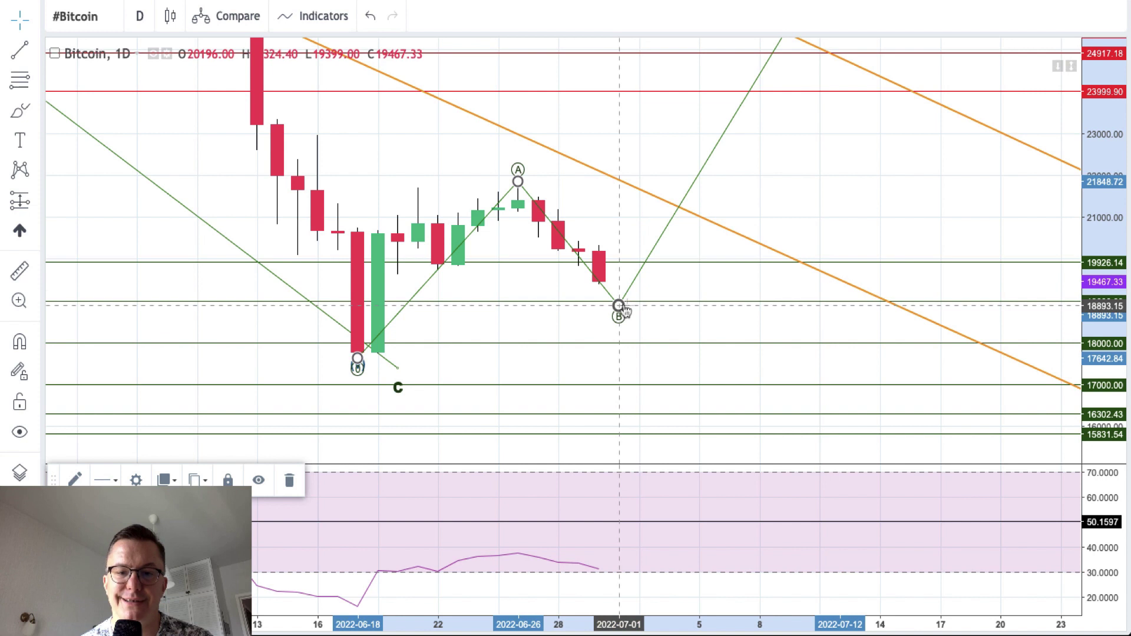
pyautogui.click(606, 208)
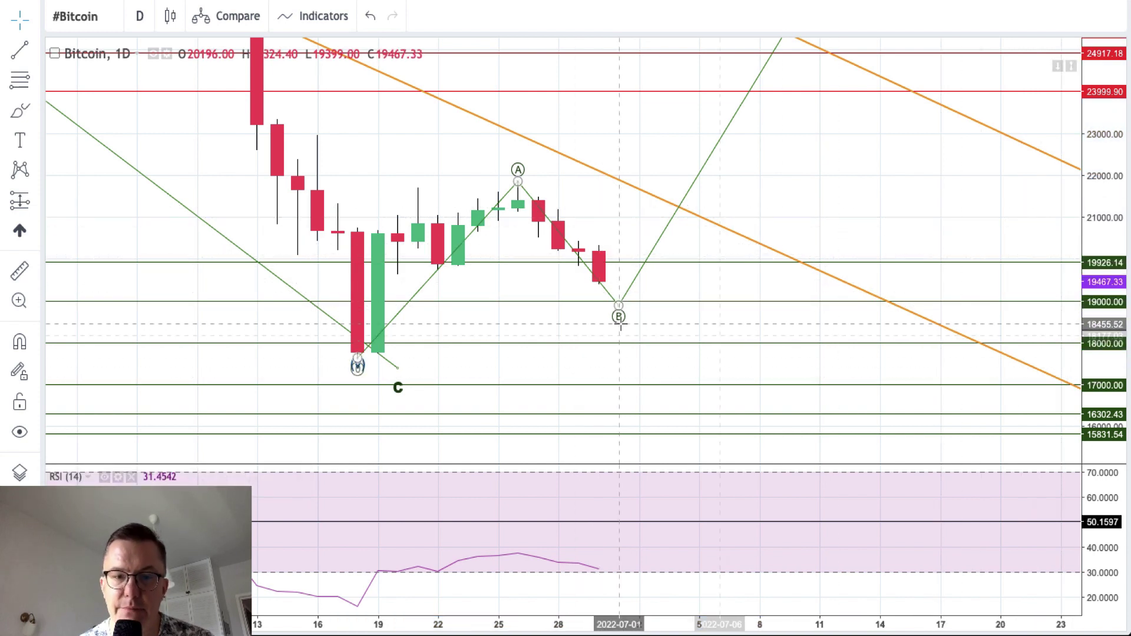
# Step: Lower the 18000 horizontal line to about 17640 and attach wave point C to the (v) low
pyautogui.click(440, 346)
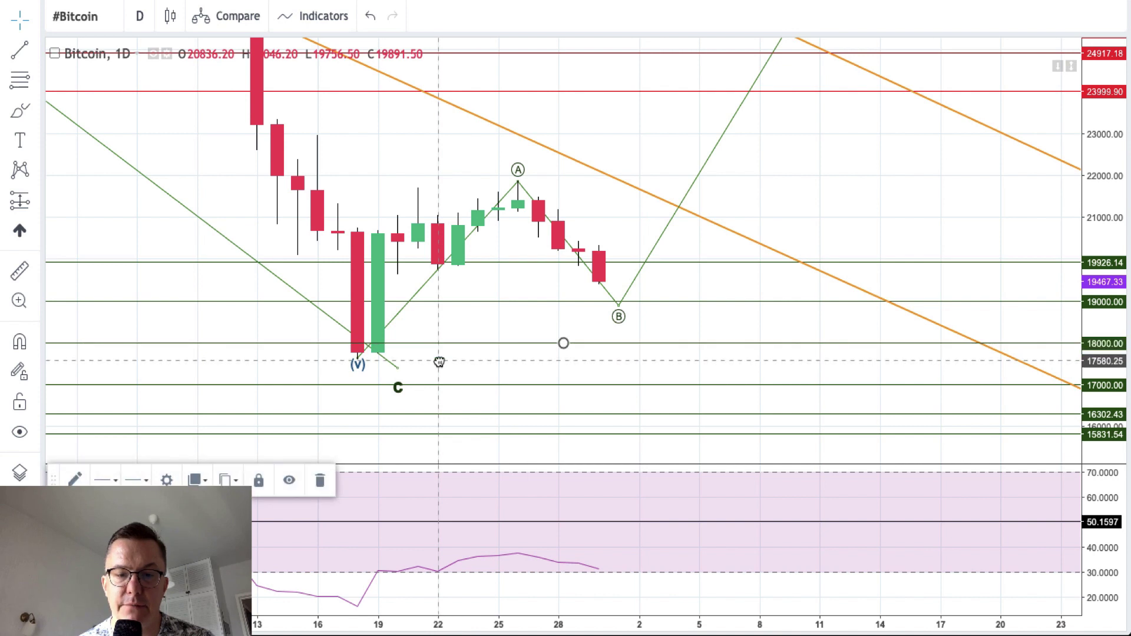
pyautogui.moveTo(564, 345); pyautogui.dragTo(564, 365)
pyautogui.click(430, 348)
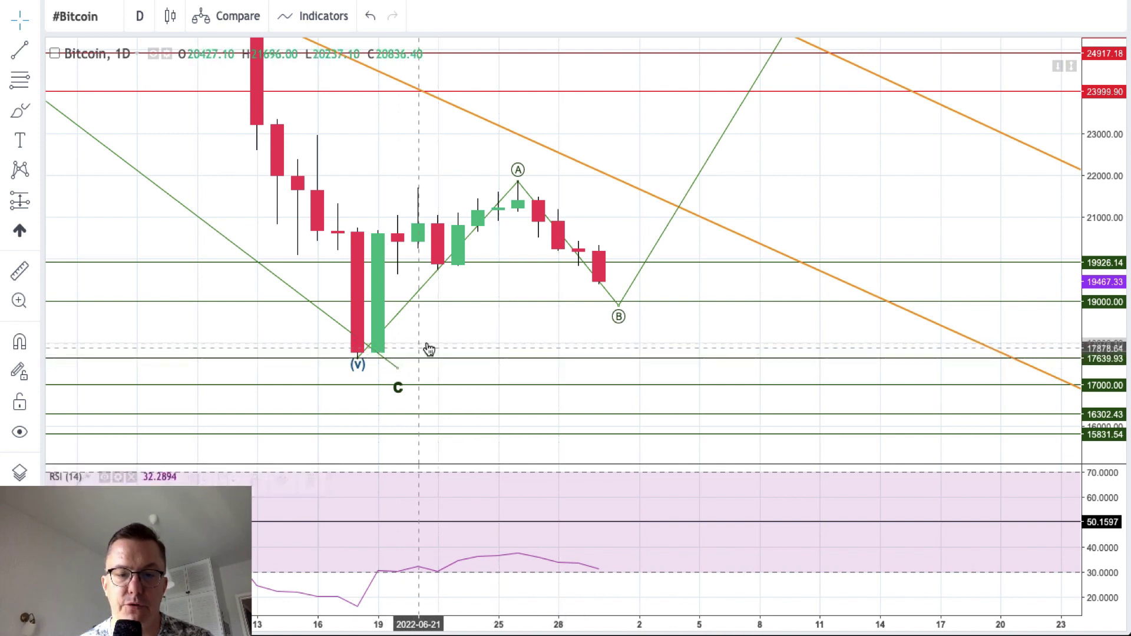
pyautogui.moveTo(399, 372)
pyautogui.mouseDown()
pyautogui.moveTo(366, 361)
pyautogui.moveTo(376, 358)
pyautogui.mouseUp()
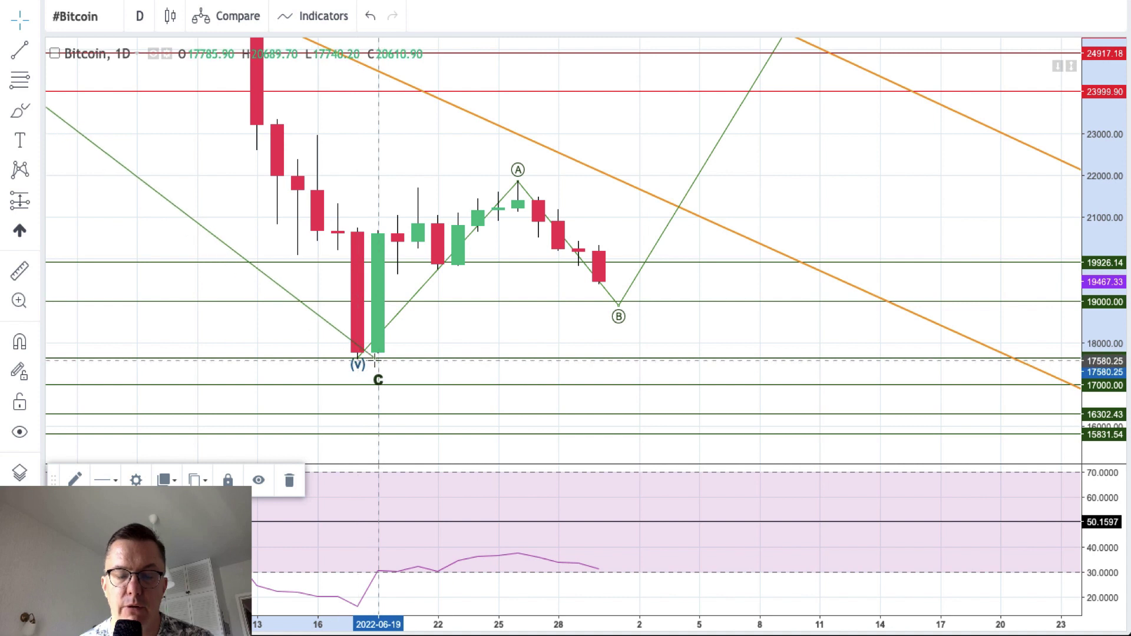
pyautogui.doubleClick(360, 383)
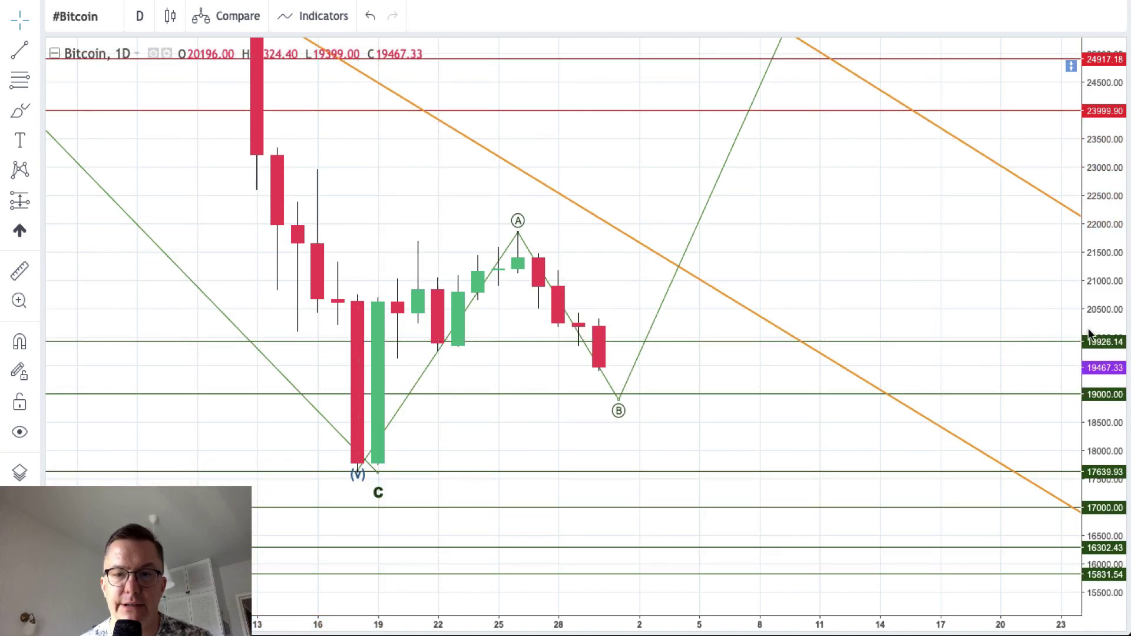
# Step: Set the horizontal line's price coordinate to exactly 17600
pyautogui.click(1072, 66)
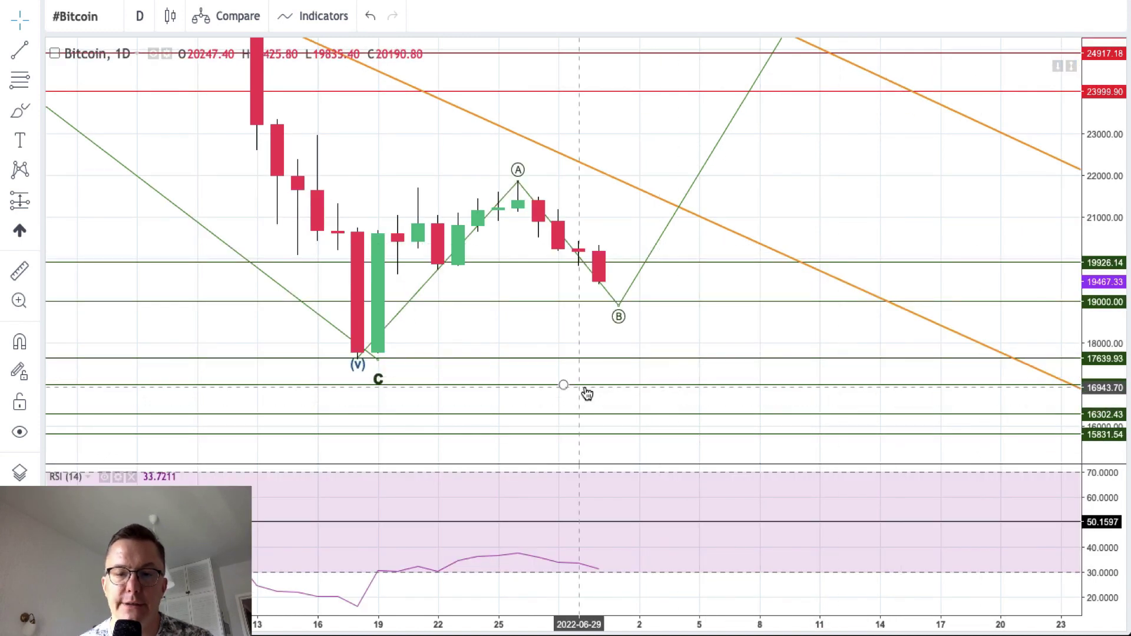
pyautogui.doubleClick(566, 358)
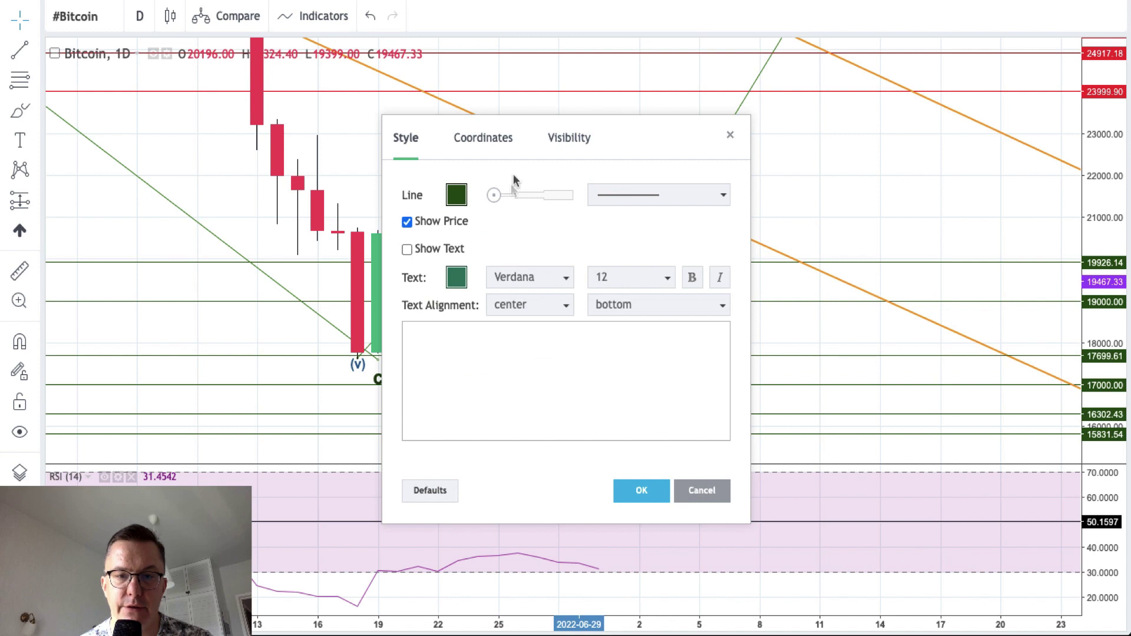
pyautogui.click(501, 139)
pyautogui.click(499, 198)
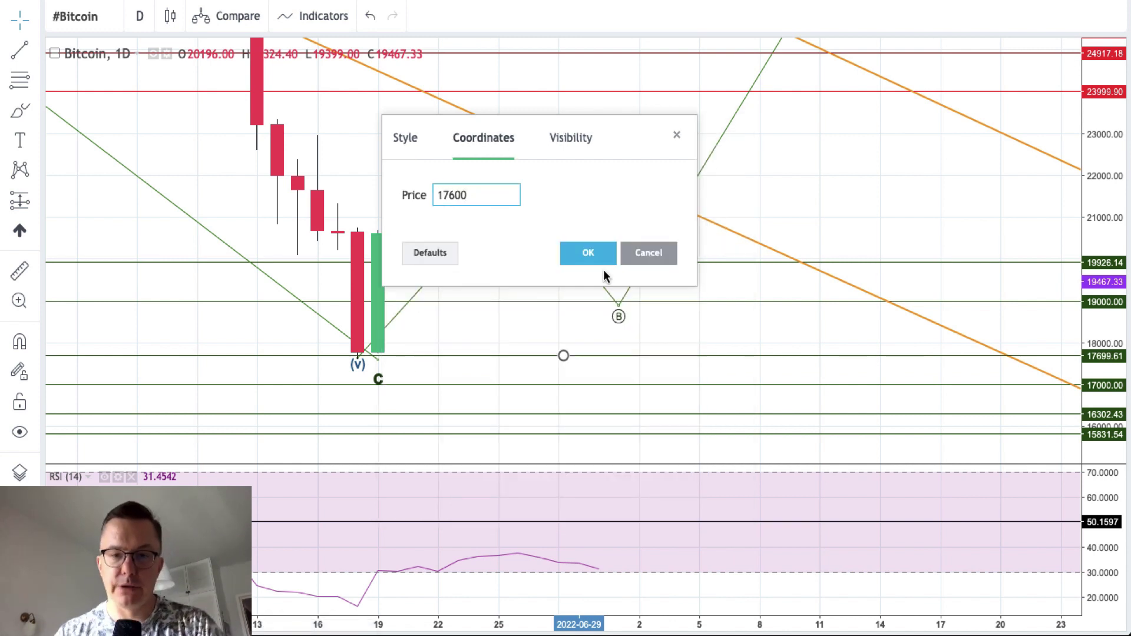
pyautogui.click(587, 254)
# Step: Zoom out and compress the price scale to view the wider Bitcoin wave history
pyautogui.moveTo(856, 174); pyautogui.dragTo(854, 237)
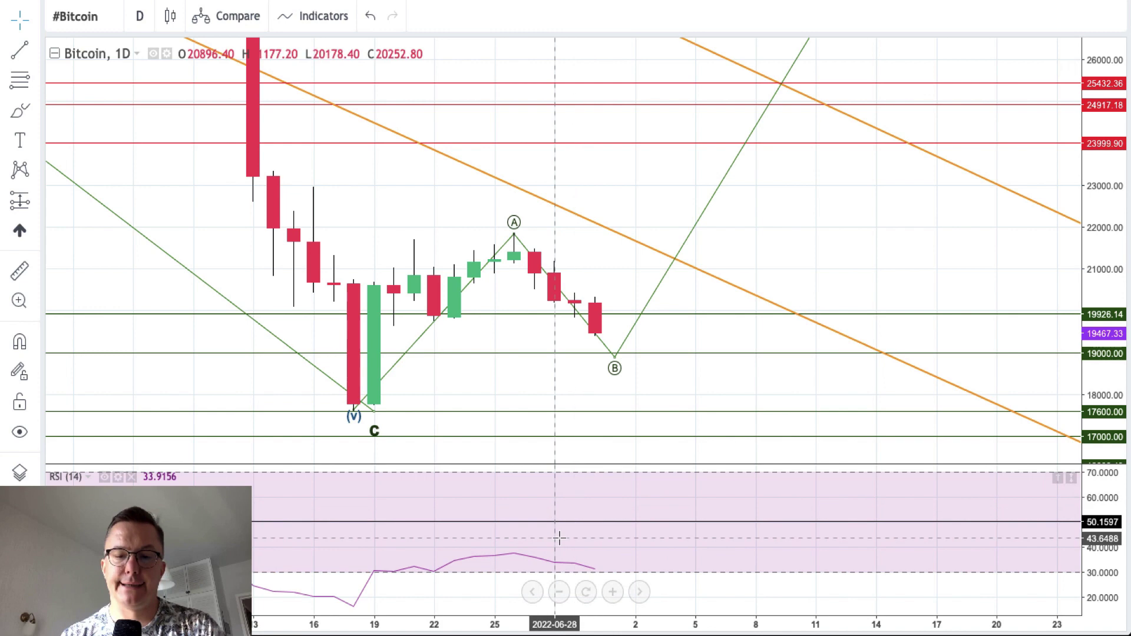
pyautogui.click(560, 592)
pyautogui.click(559, 592)
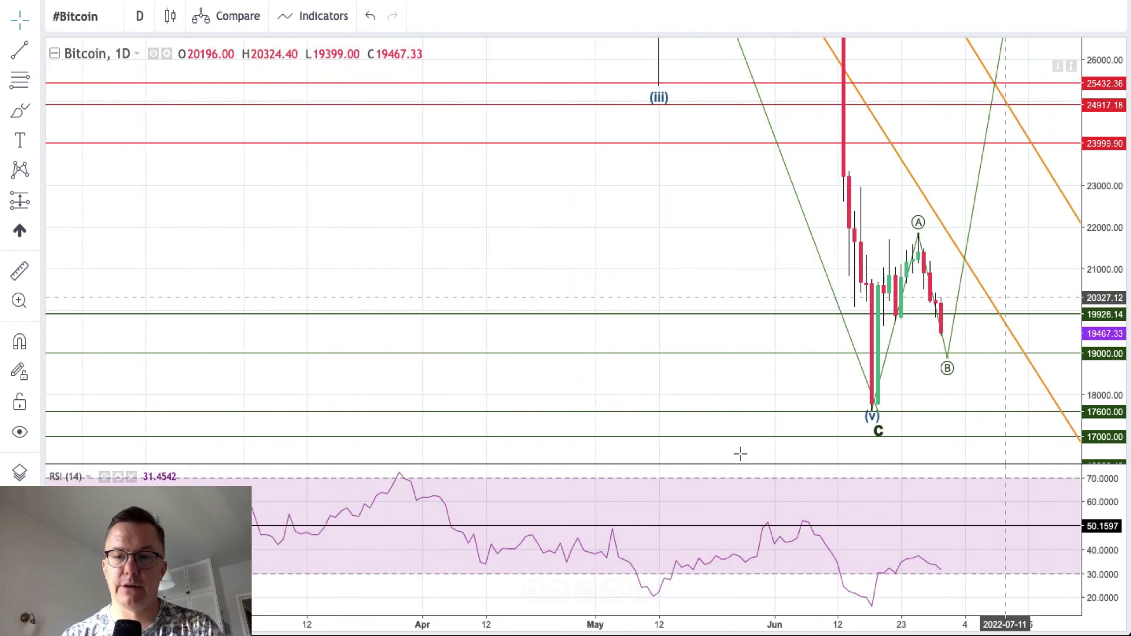
pyautogui.moveTo(1112, 208); pyautogui.dragTo(806, 320)
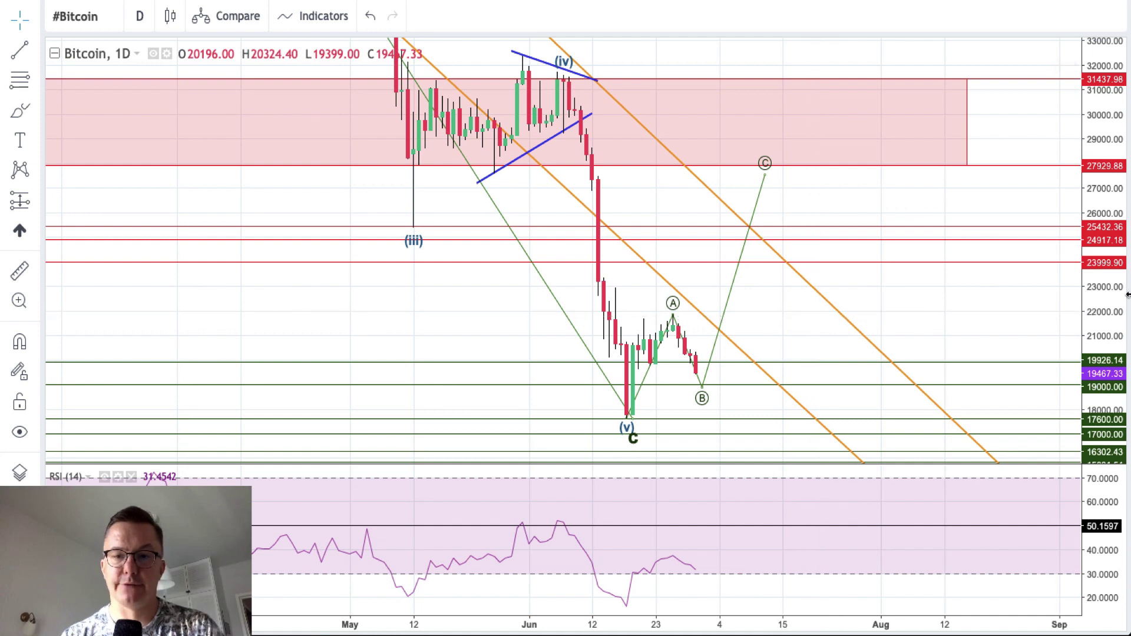